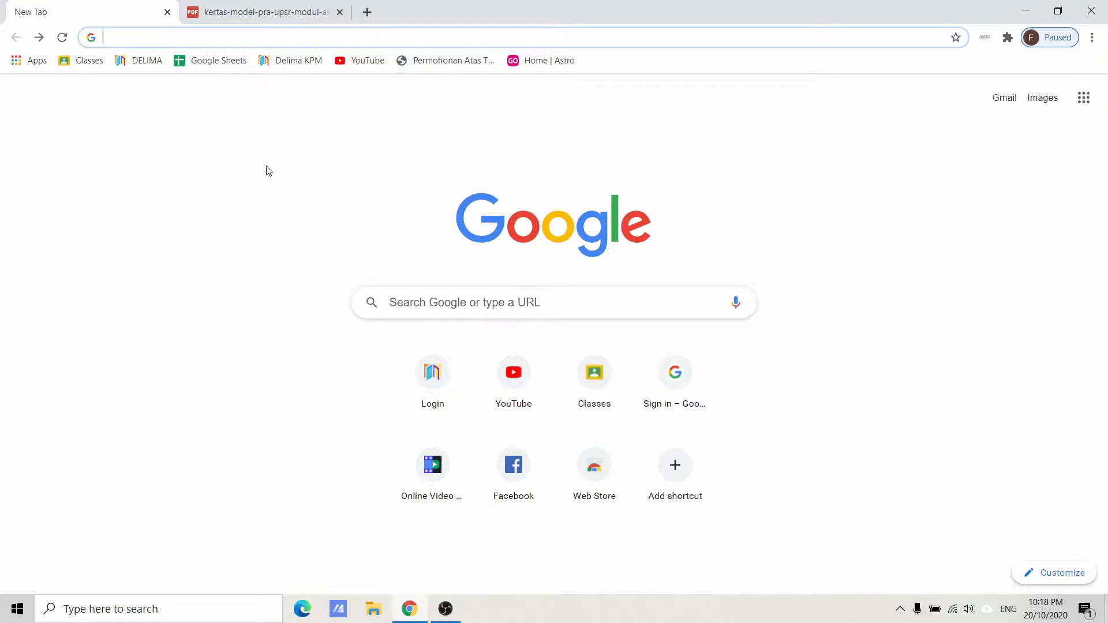
# Search the web for "form", open Google Forms for personal use and start a blank form.
pyautogui.click(219, 34)
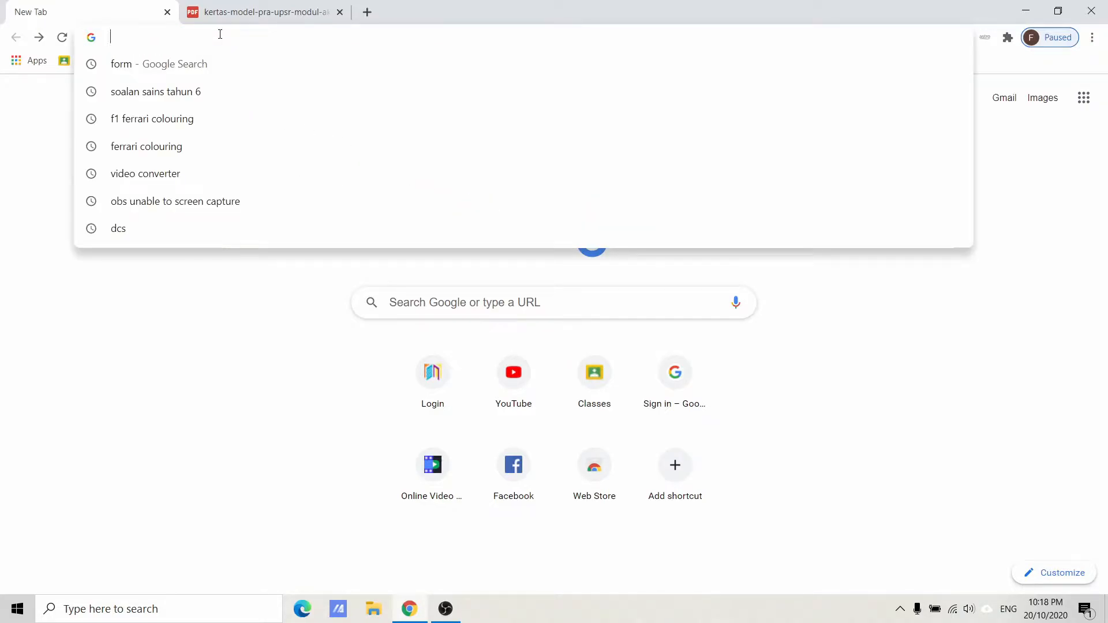
pyautogui.write('form')
pyautogui.press('Return')
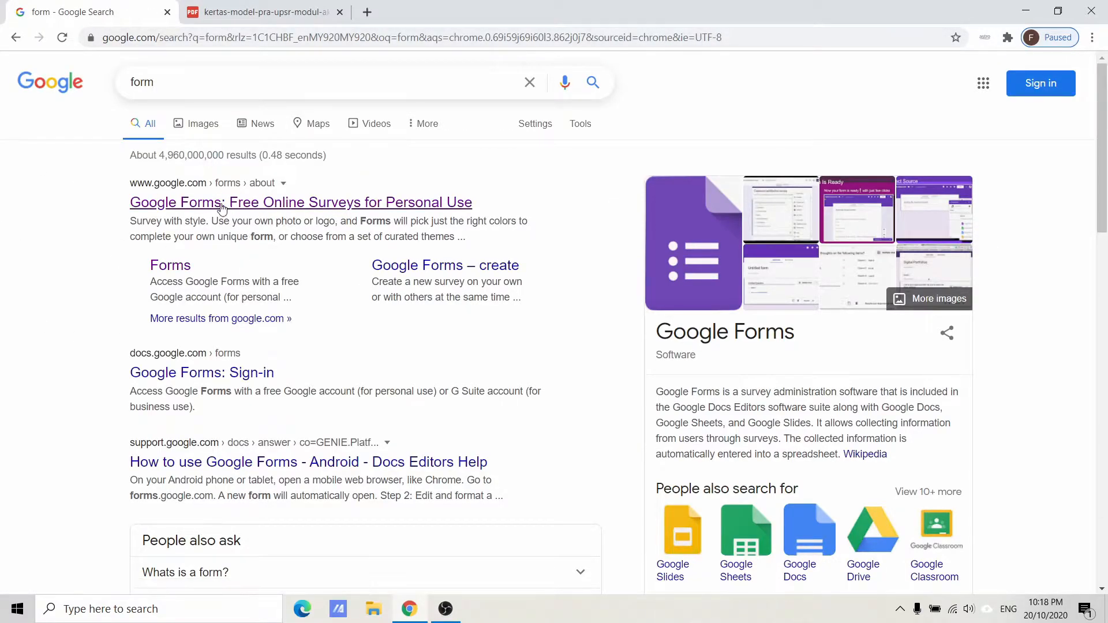
pyautogui.click(195, 206)
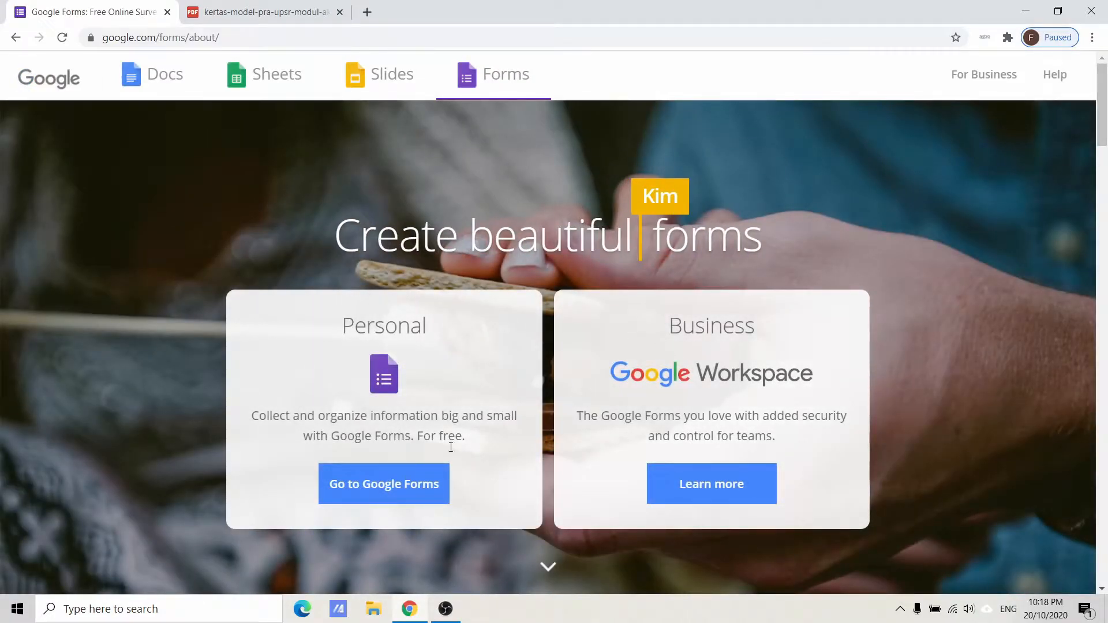
pyautogui.click(385, 494)
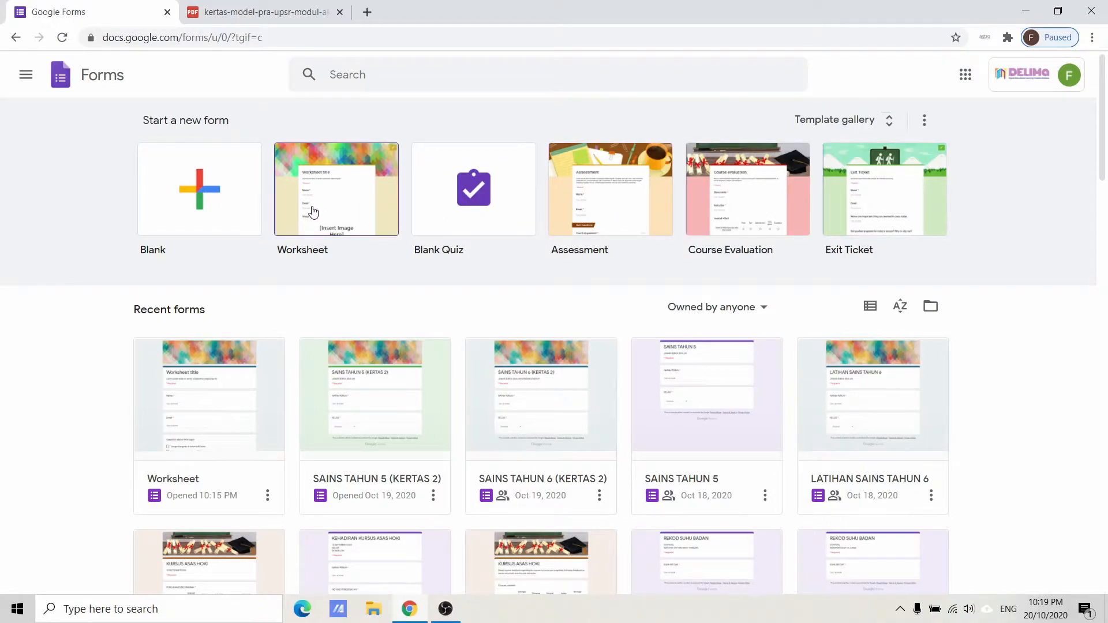
pyautogui.click(215, 218)
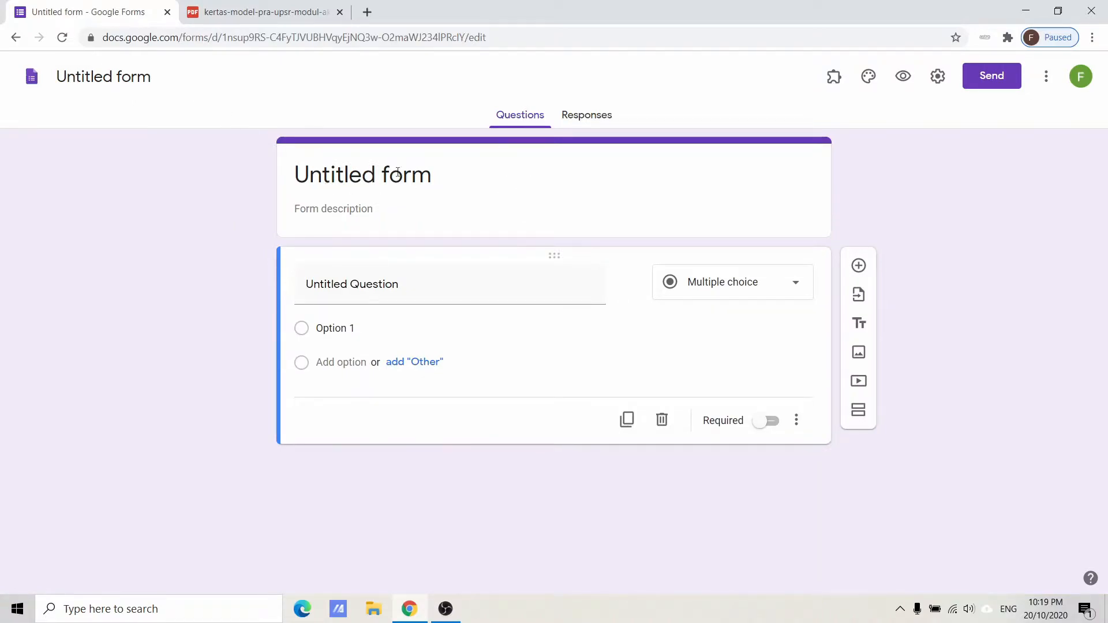
# Title the form "SAINS TAHUN 6 (KERTAS 1)".
pyautogui.click(132, 75)
pyautogui.click(426, 179)
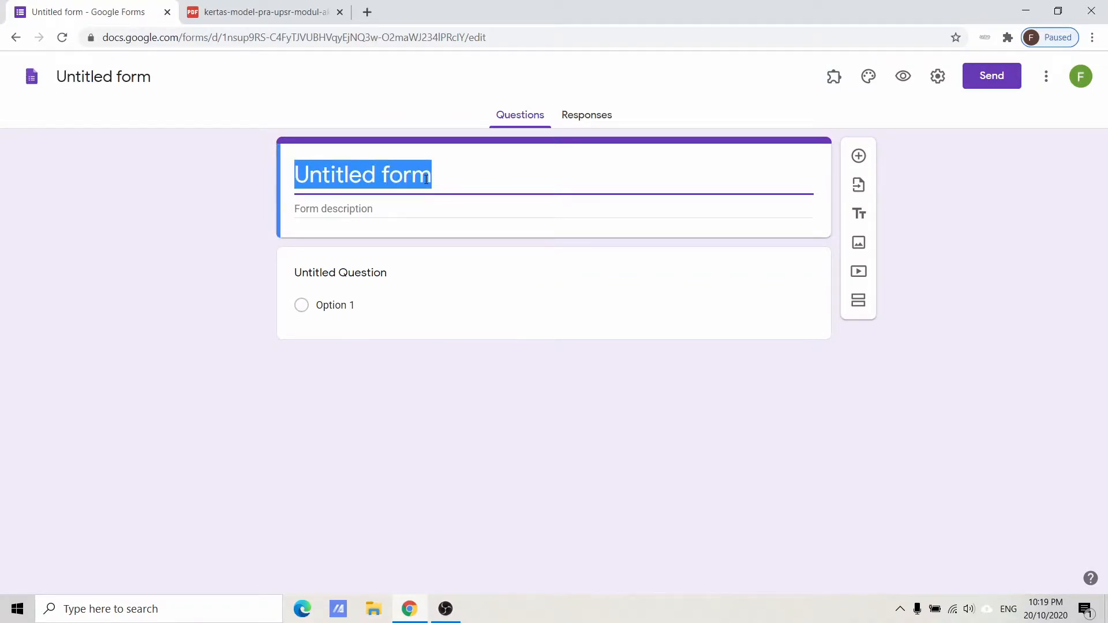
pyautogui.write('sa')
pyautogui.press('BackSpace')
pyautogui.press('BackSpace')
pyautogui.write('SAINS TAHUN ')
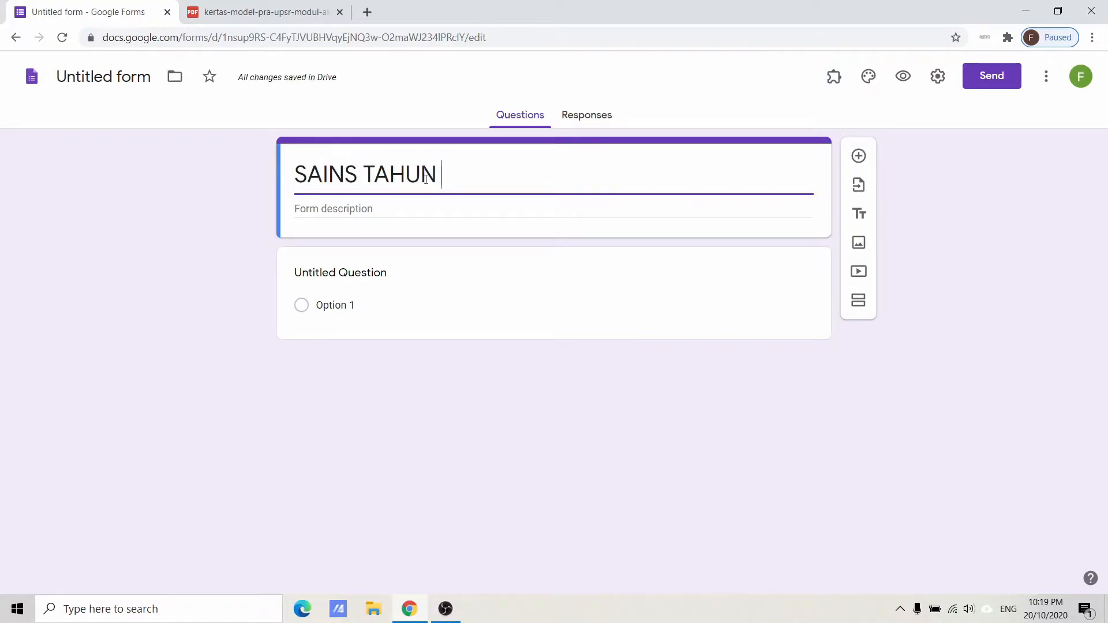
pyautogui.write('6 (KERTAS 1)')
# Enter "JAWAB SEMUA SOALAN" as the form description and name the form file after its title.
pyautogui.click(359, 206)
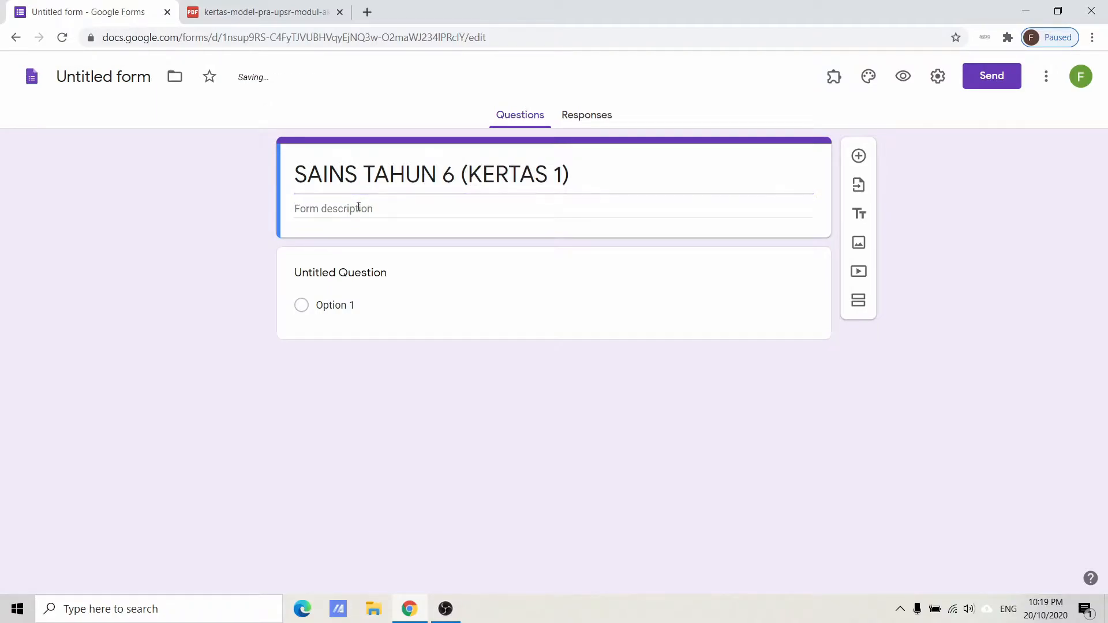
pyautogui.write('JAWA')
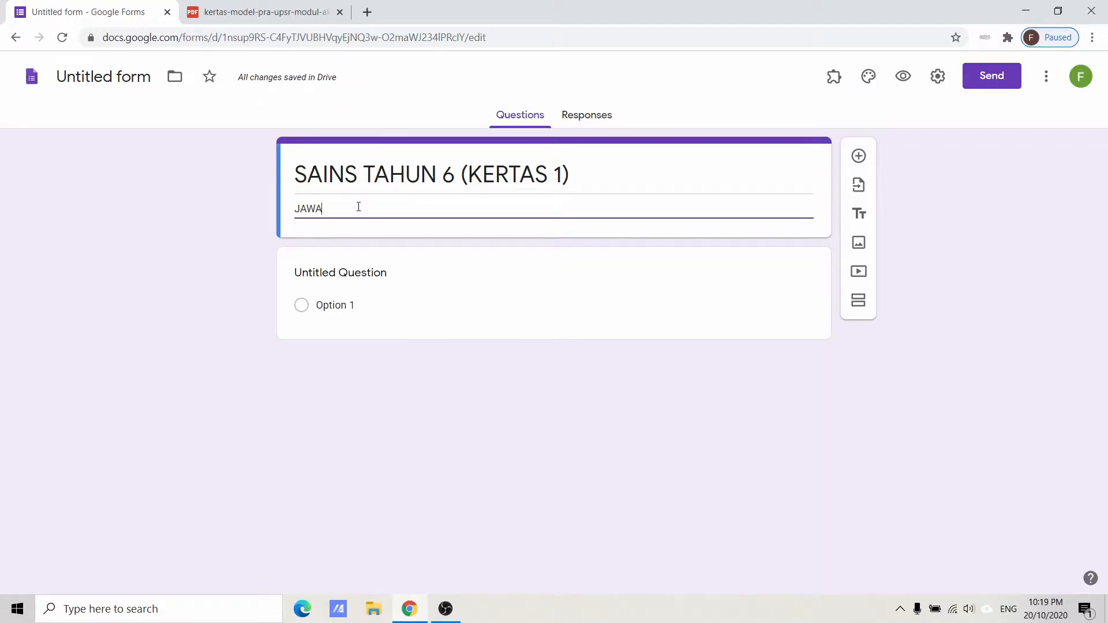
pyautogui.write('B SEMUA ')
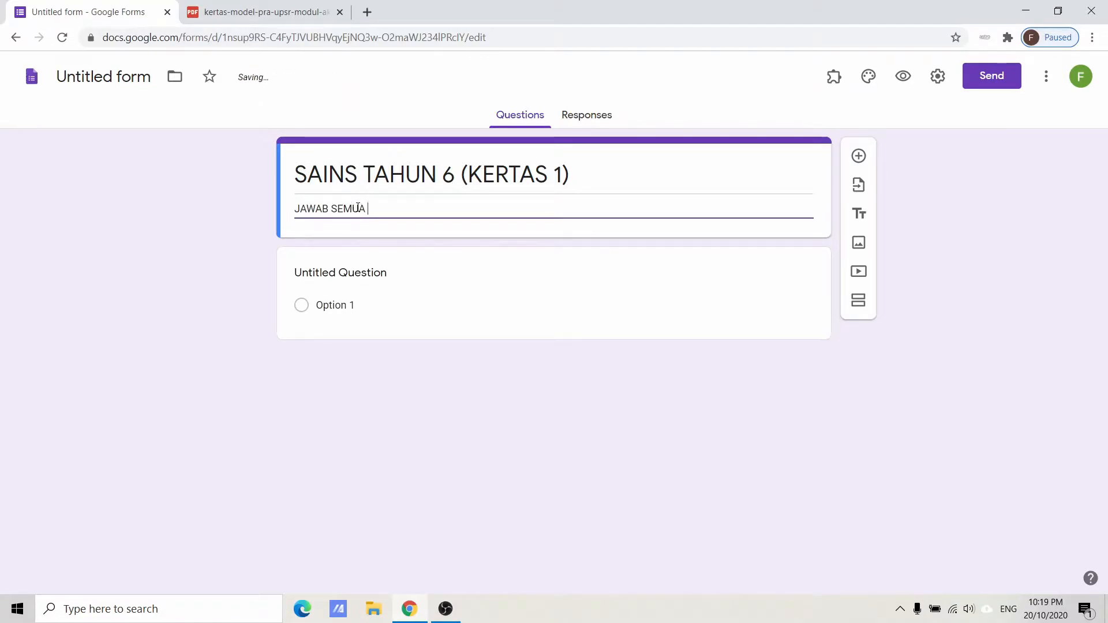
pyautogui.write('SOALAN')
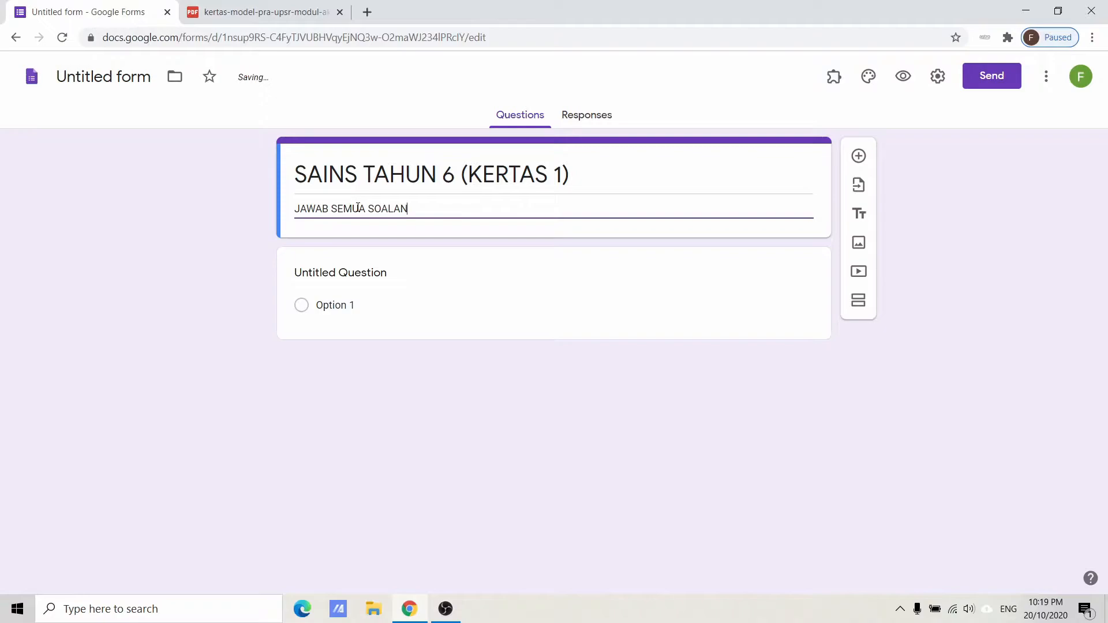
pyautogui.click(115, 77)
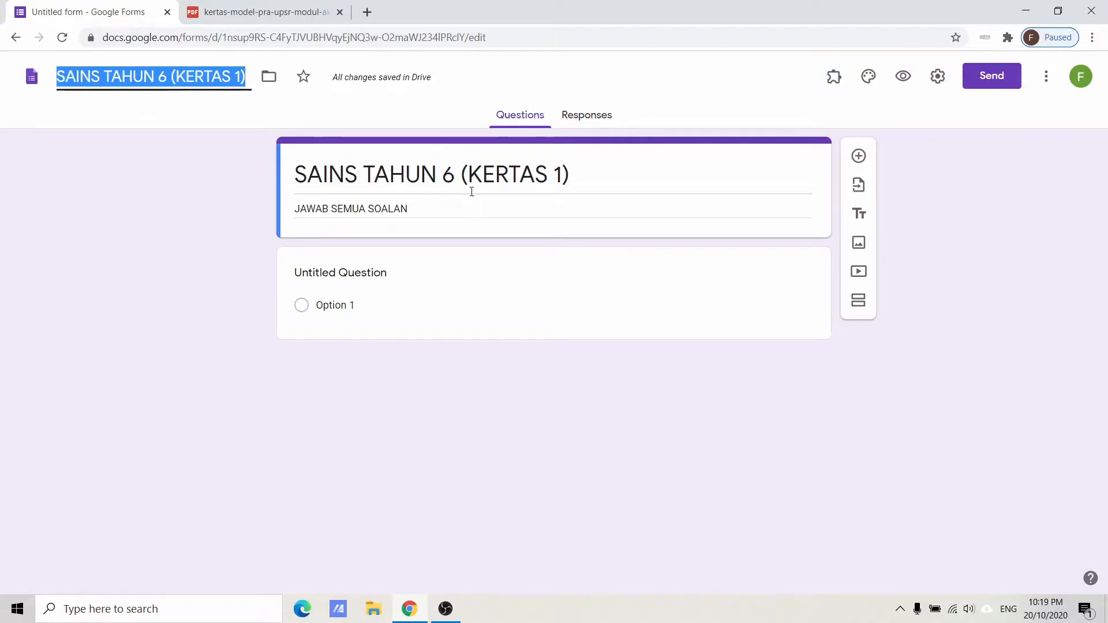
pyautogui.click(495, 177)
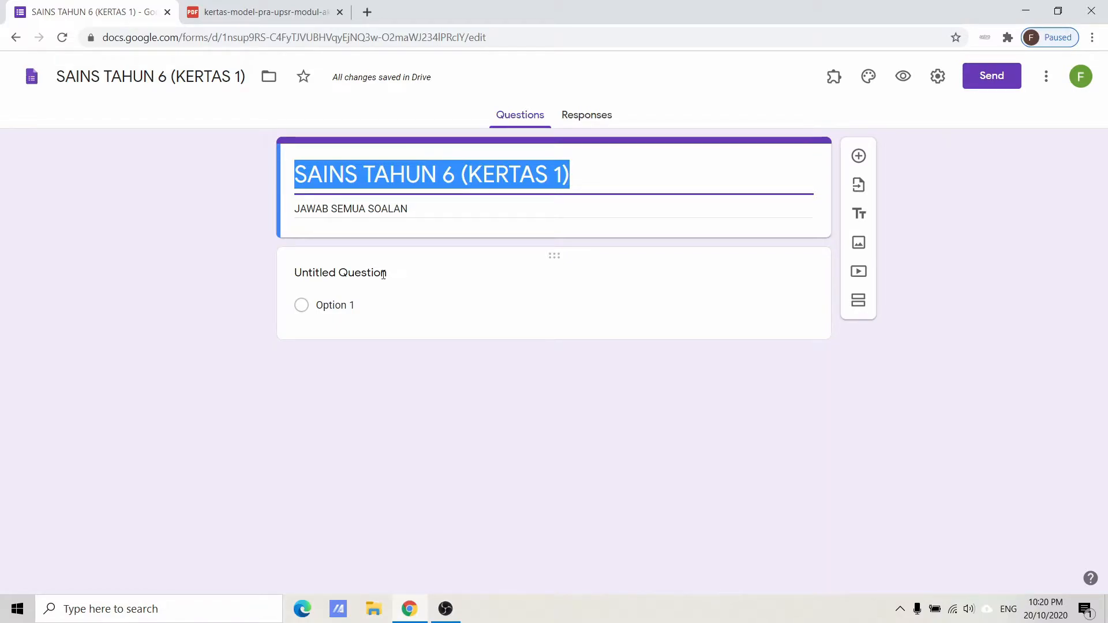
# Turn the untitled question into a required short-answer question named "NAMA PENUH".
pyautogui.click(553, 275)
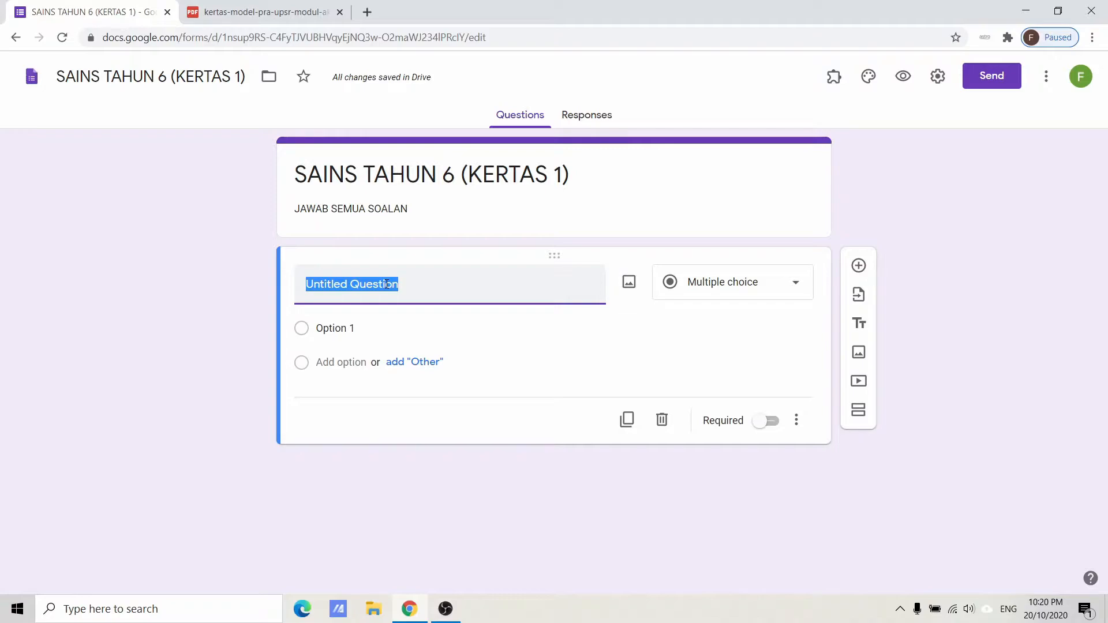
pyautogui.write('NAMA PENUH')
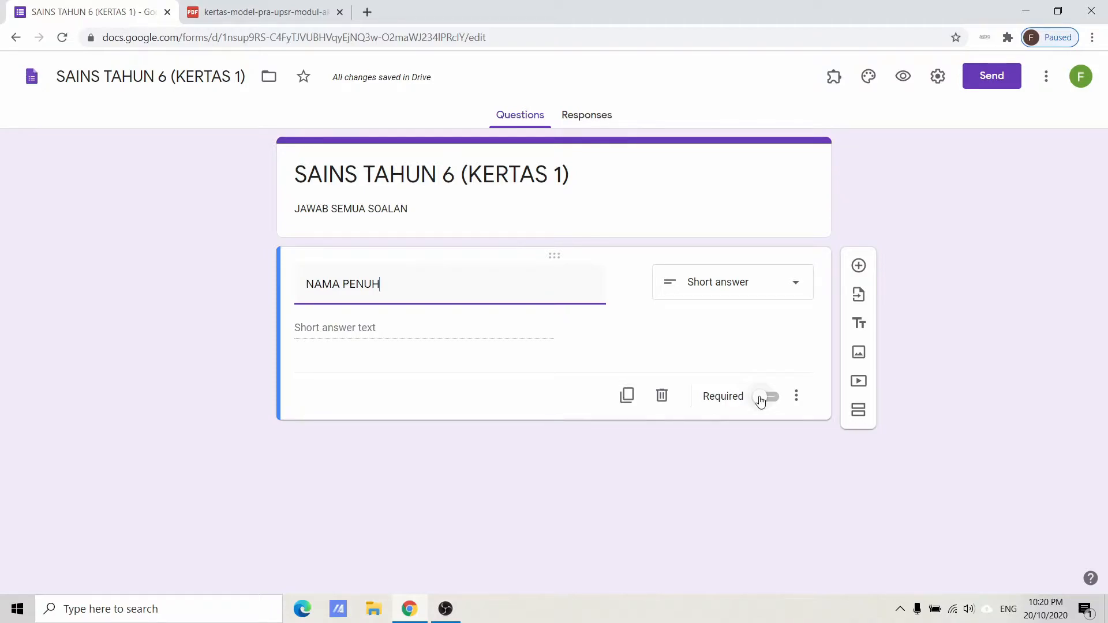
pyautogui.click(761, 398)
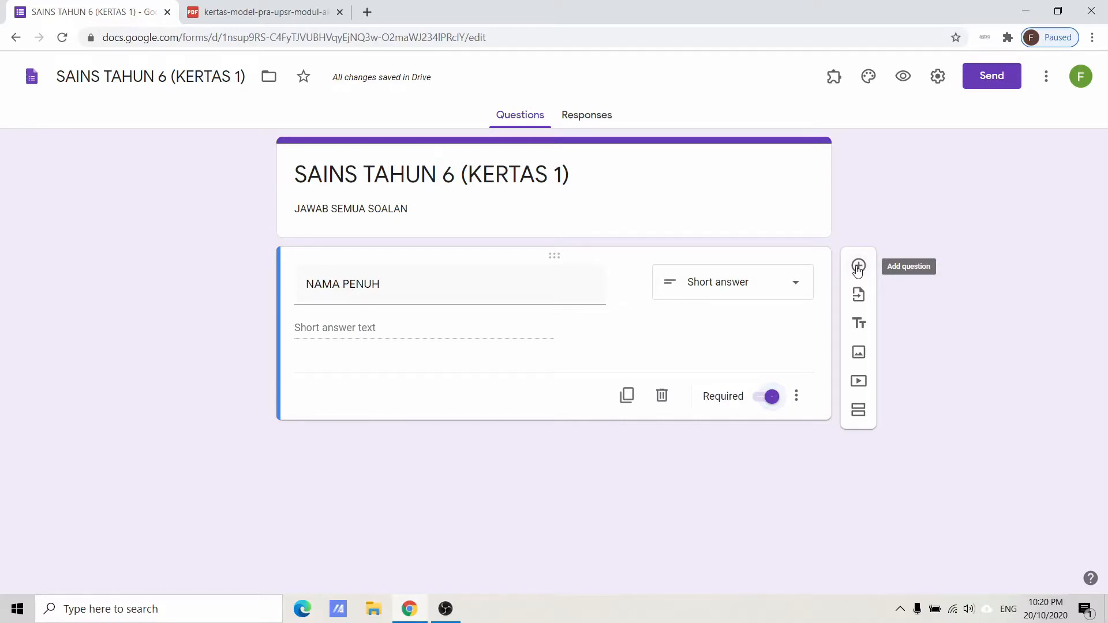
# Add a required short-answer question named "KELAS" below the full-name question.
pyautogui.click(858, 266)
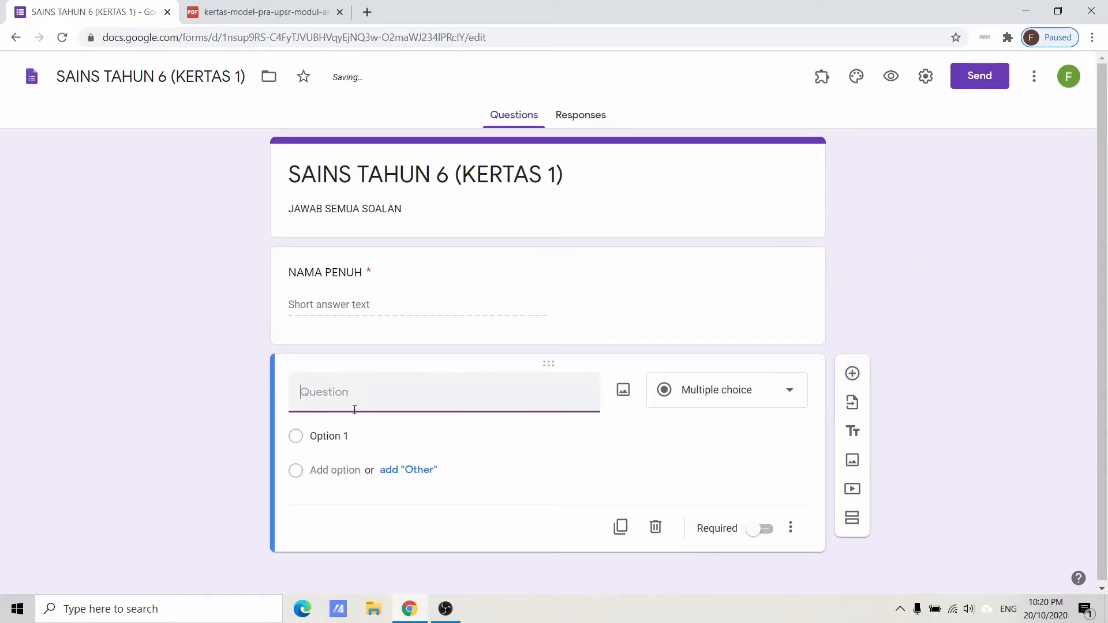
pyautogui.write('KELAS')
pyautogui.click(680, 395)
pyautogui.click(712, 168)
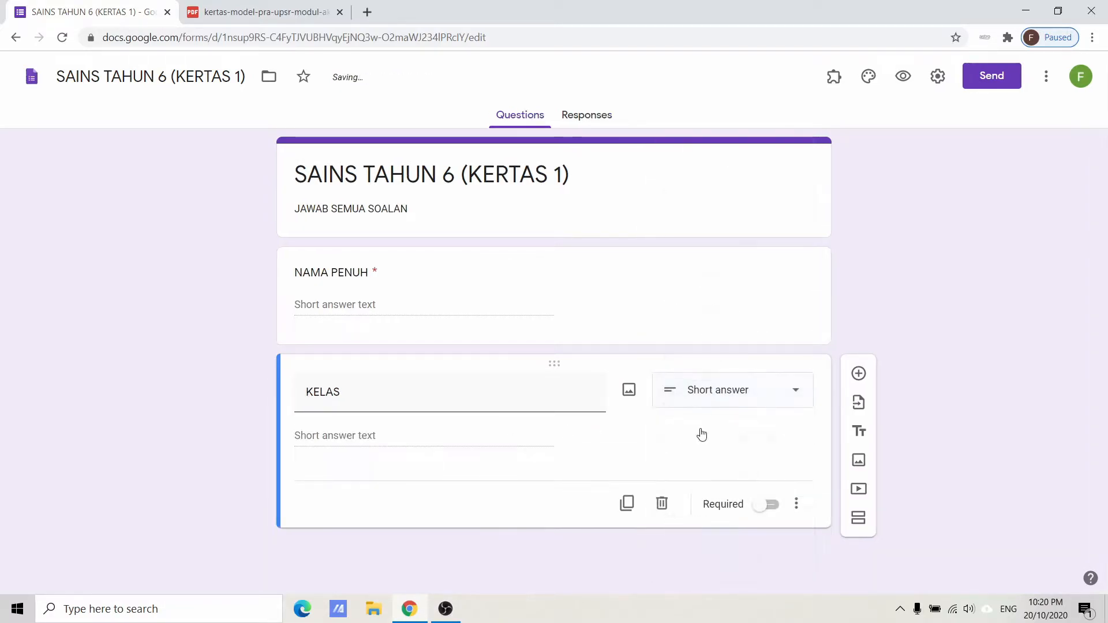
pyautogui.click(761, 505)
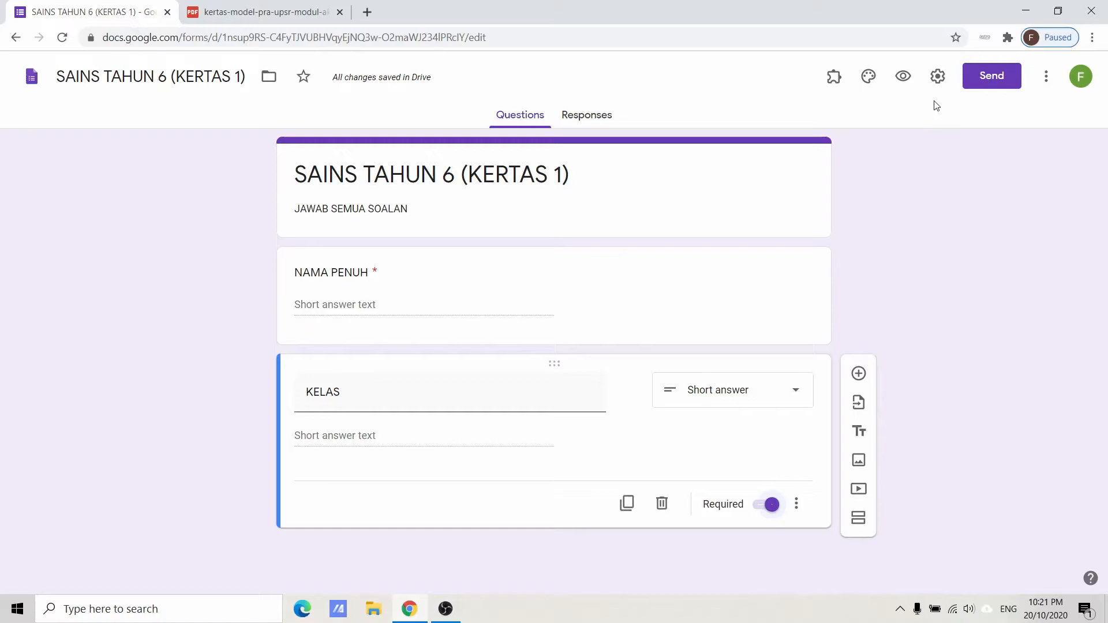
# Make the form a quiz with locked mode off, and save the settings.
pyautogui.click(936, 85)
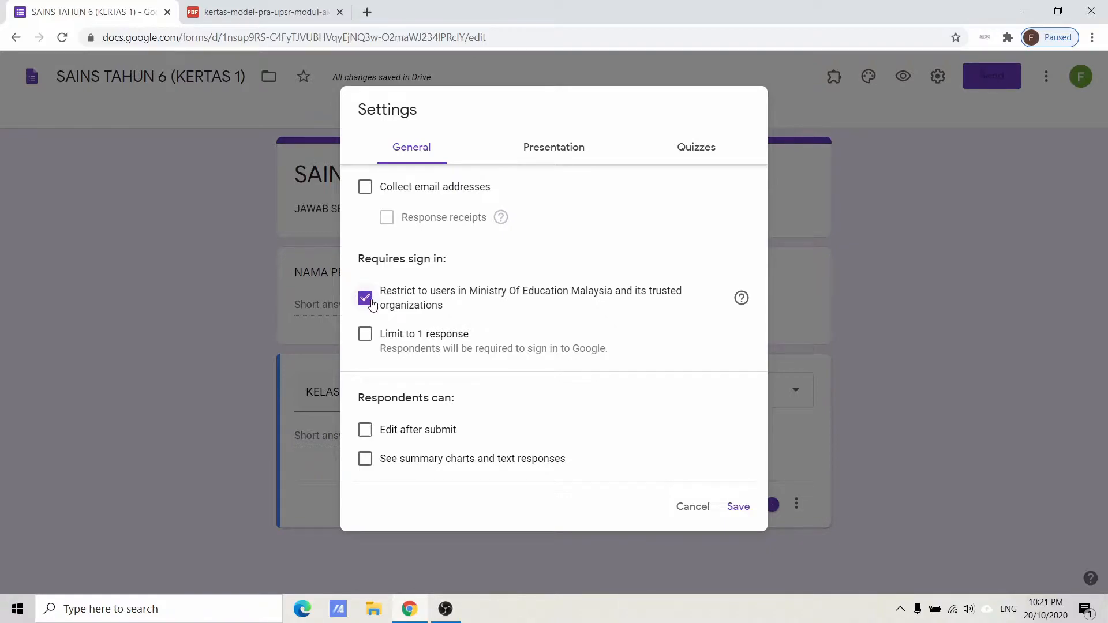
pyautogui.click(682, 148)
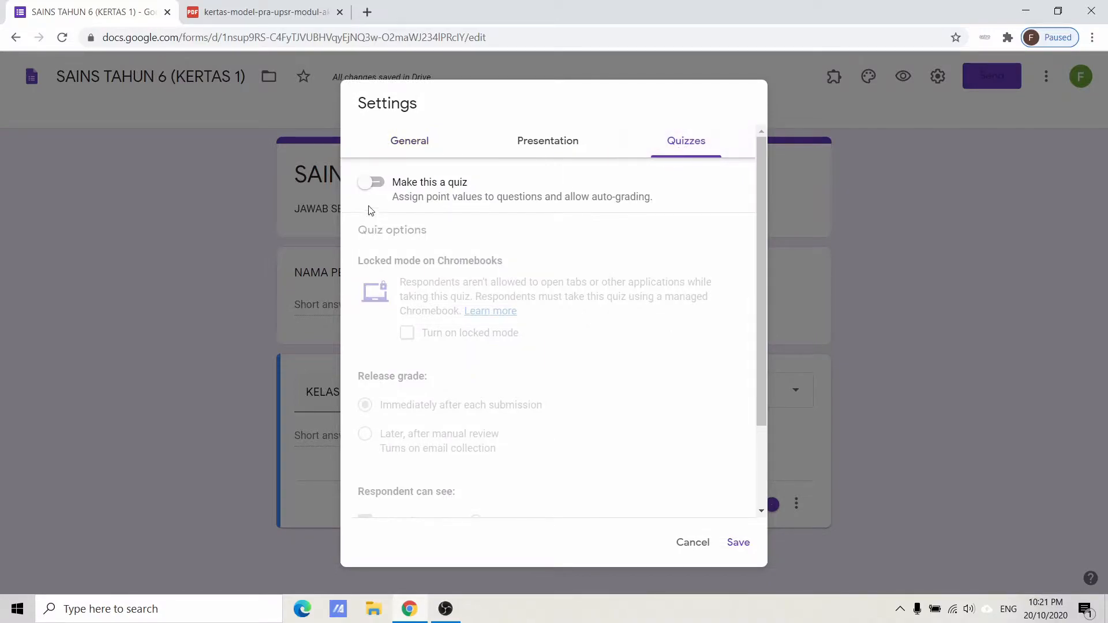
pyautogui.click(362, 185)
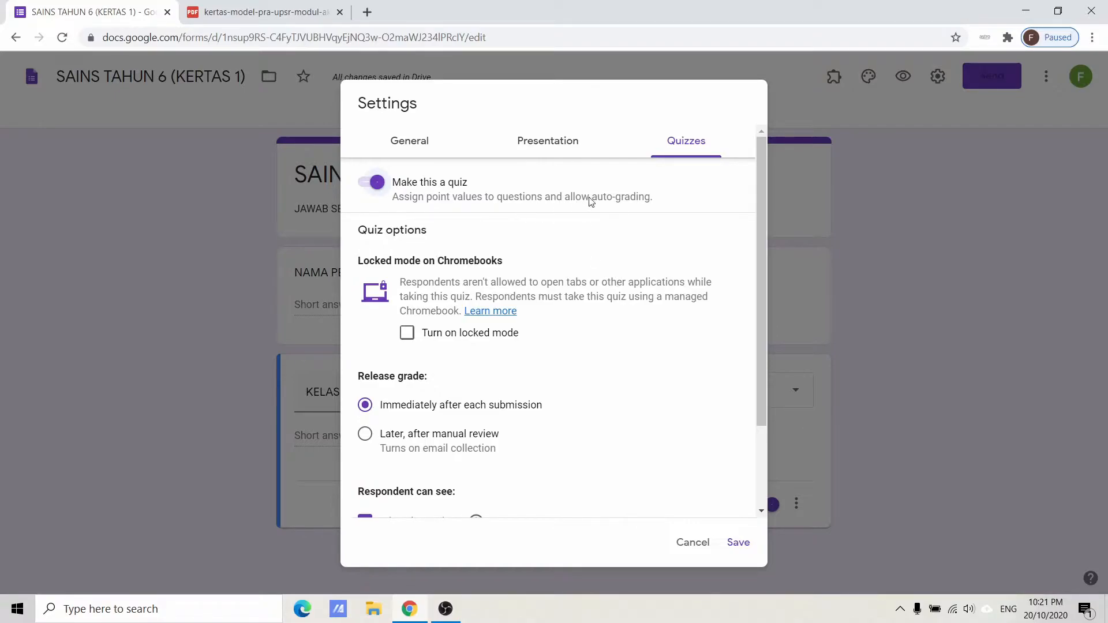
pyautogui.scroll(-2, 644, 453)
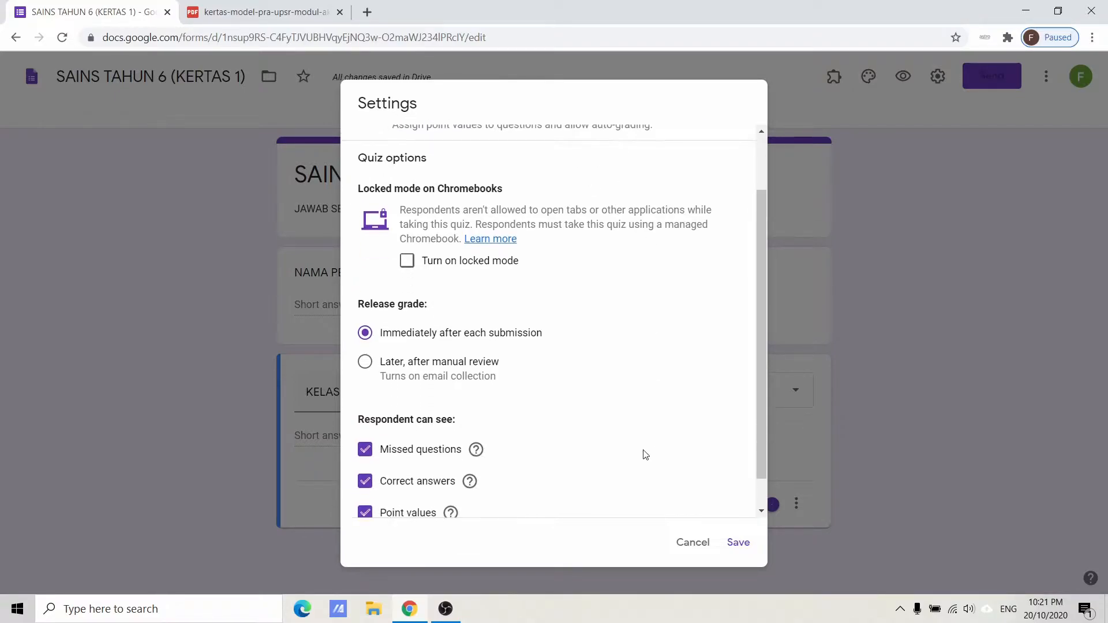
pyautogui.scroll(2, 644, 454)
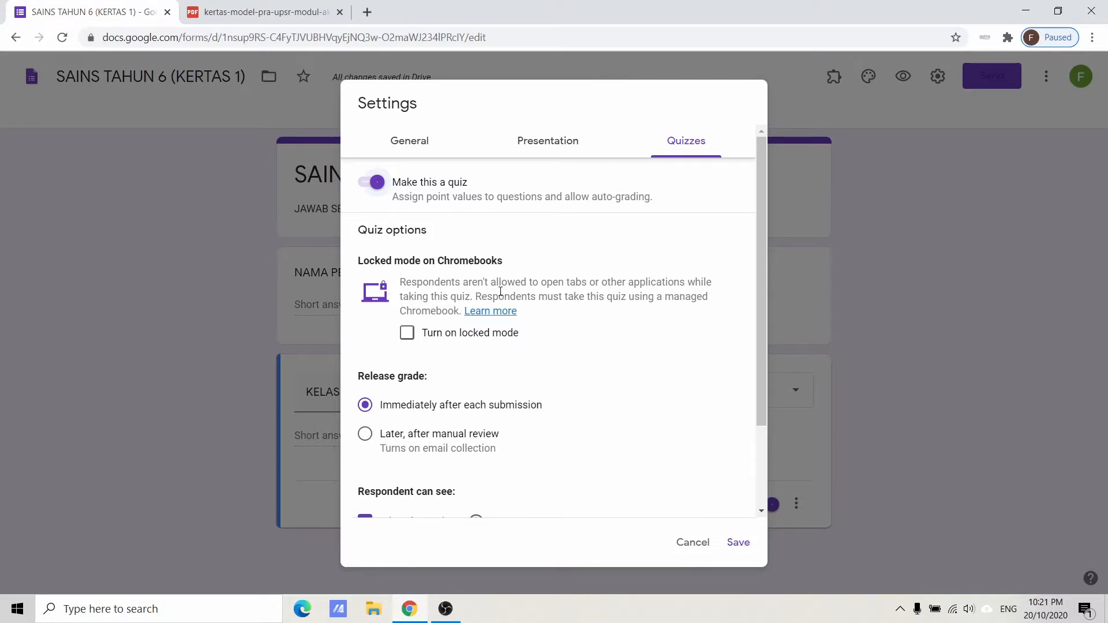
pyautogui.click(408, 333)
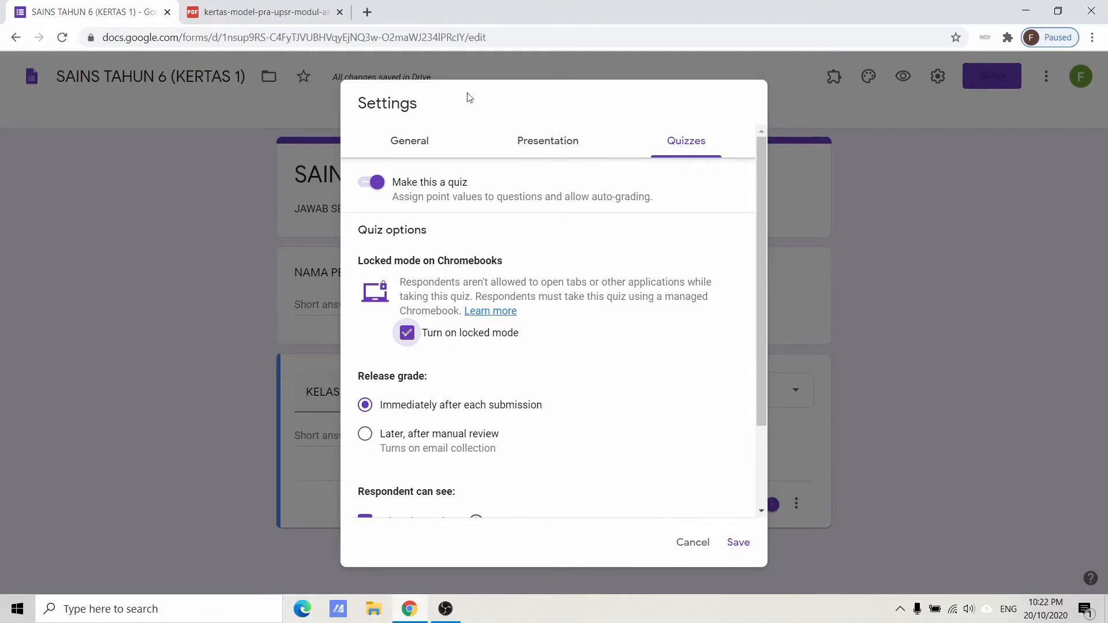
pyautogui.click(407, 334)
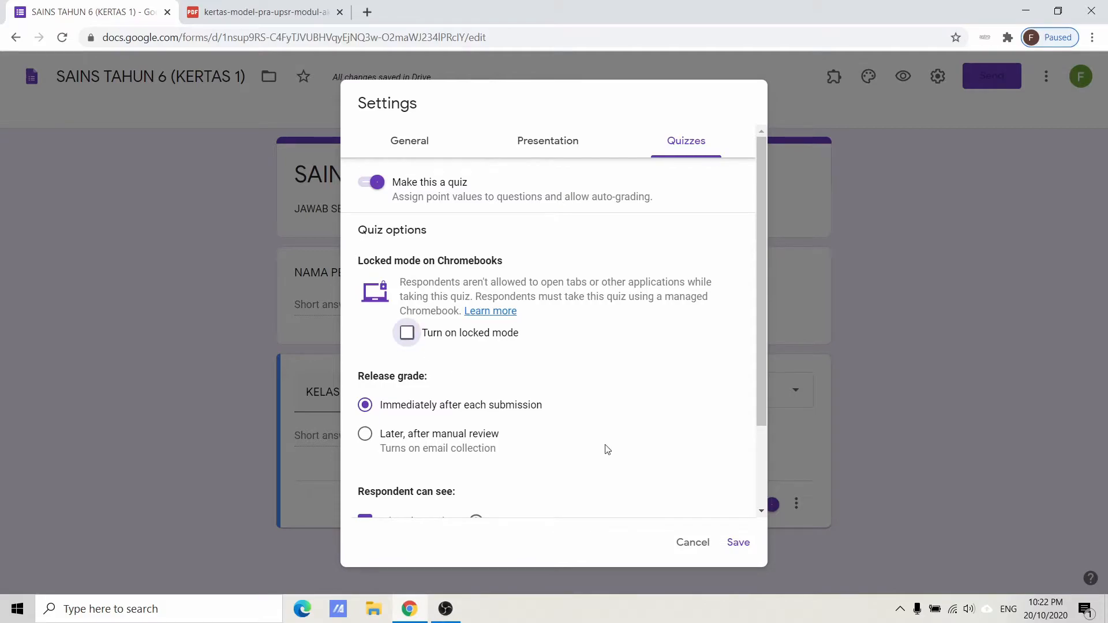
pyautogui.click(738, 541)
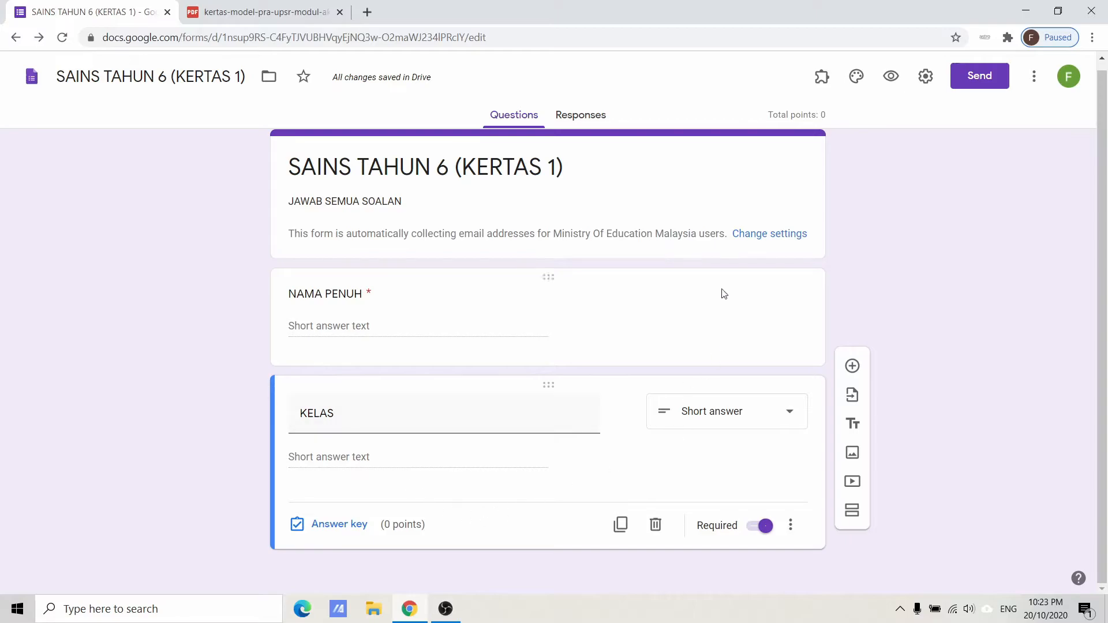
# Add a new section after the KELAS question and title it "JAWAB SEMUA SOALAN".
pyautogui.click(852, 513)
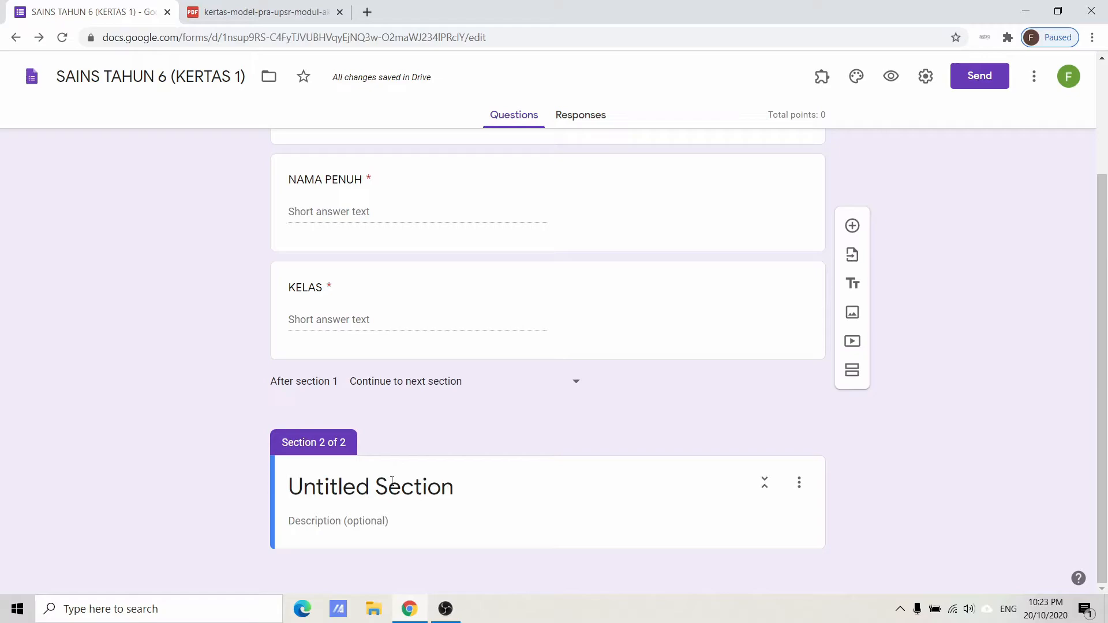
pyautogui.click(404, 489)
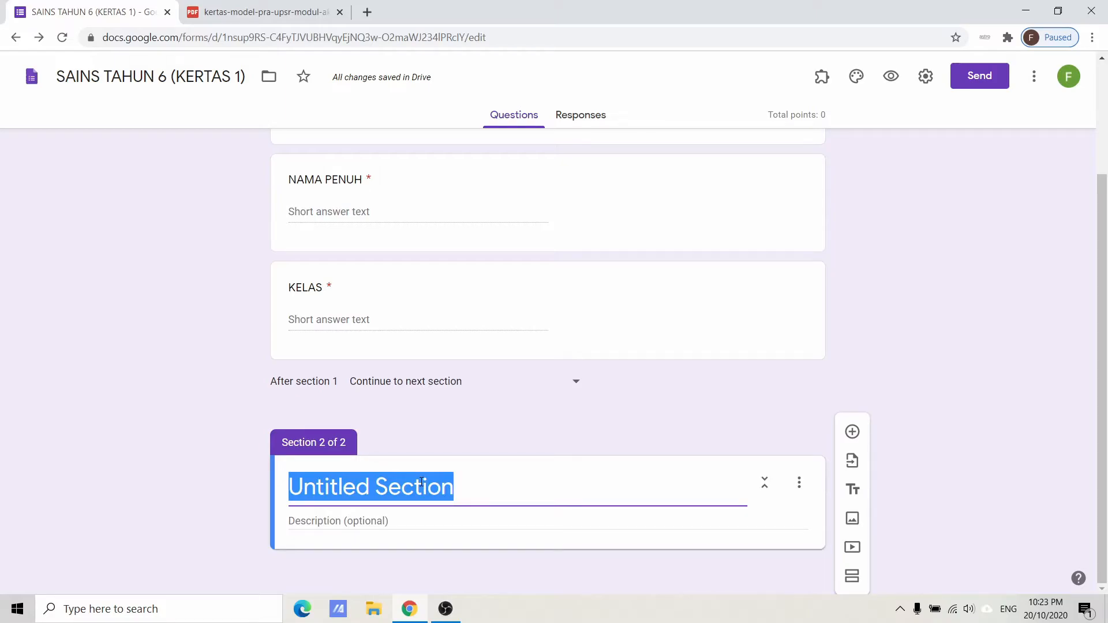
pyautogui.write('JAWAB')
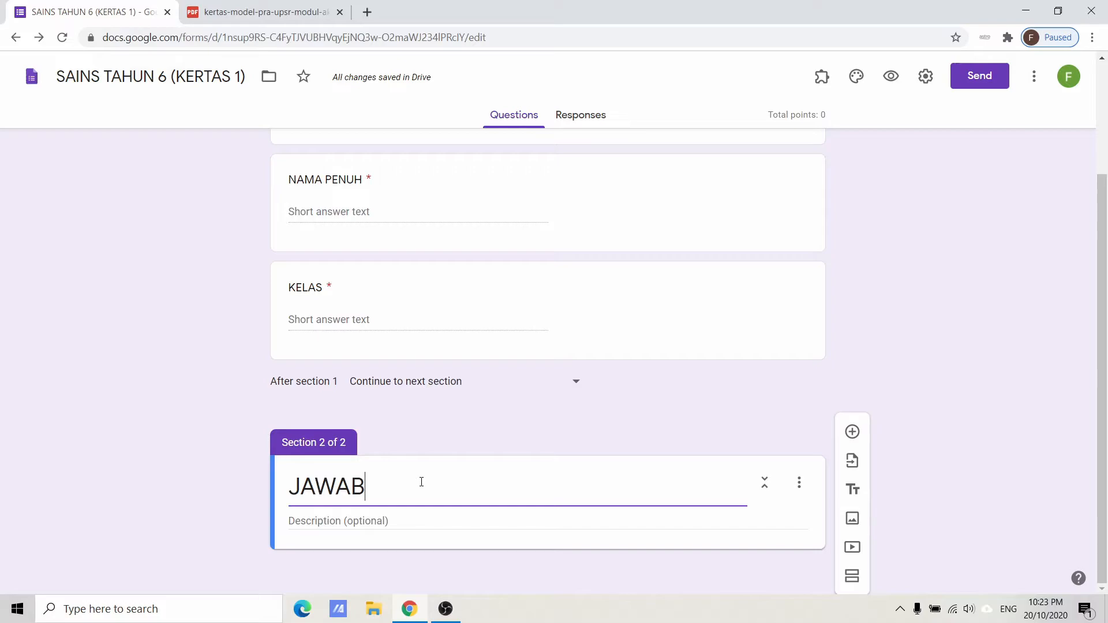
pyautogui.write(' SEMUA SOALAN')
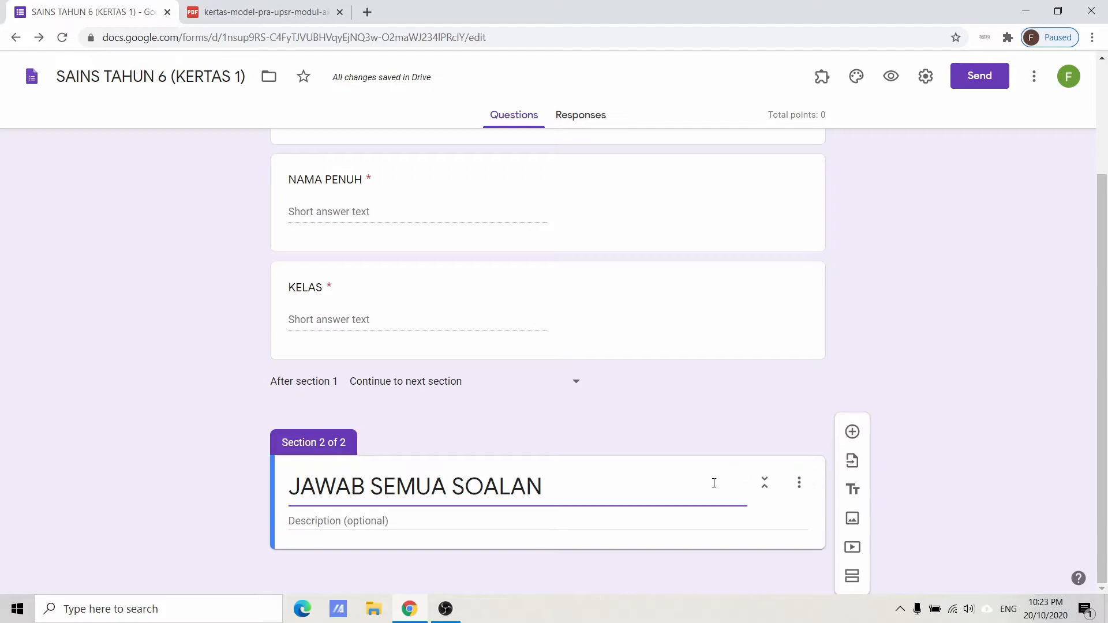
# Add a question under the "JAWAB SEMUA SOALAN" section and fill its text with question 2 copied from the PDF.
pyautogui.click(852, 432)
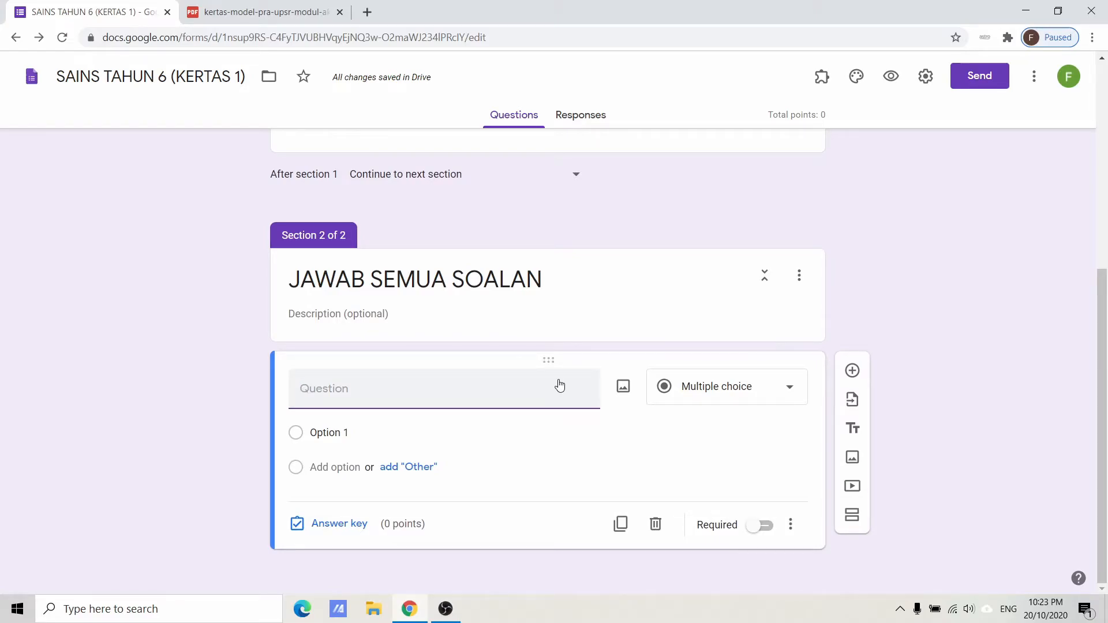
pyautogui.click(248, 12)
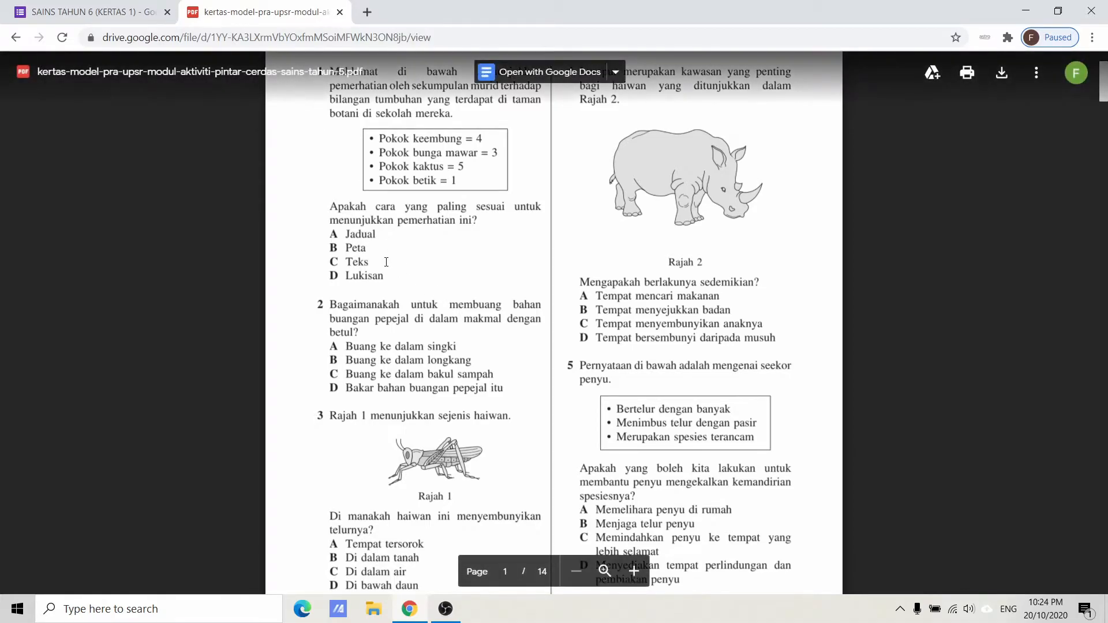
pyautogui.click(93, 12)
pyautogui.click(369, 401)
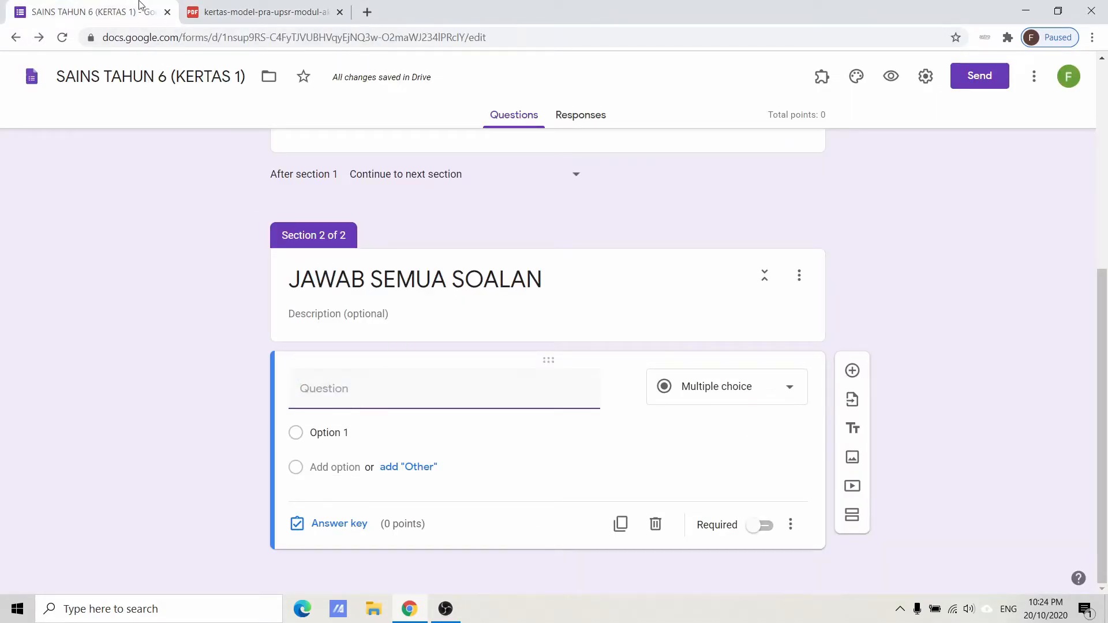
pyautogui.click(260, 12)
pyautogui.moveTo(317, 301); pyautogui.dragTo(356, 333)
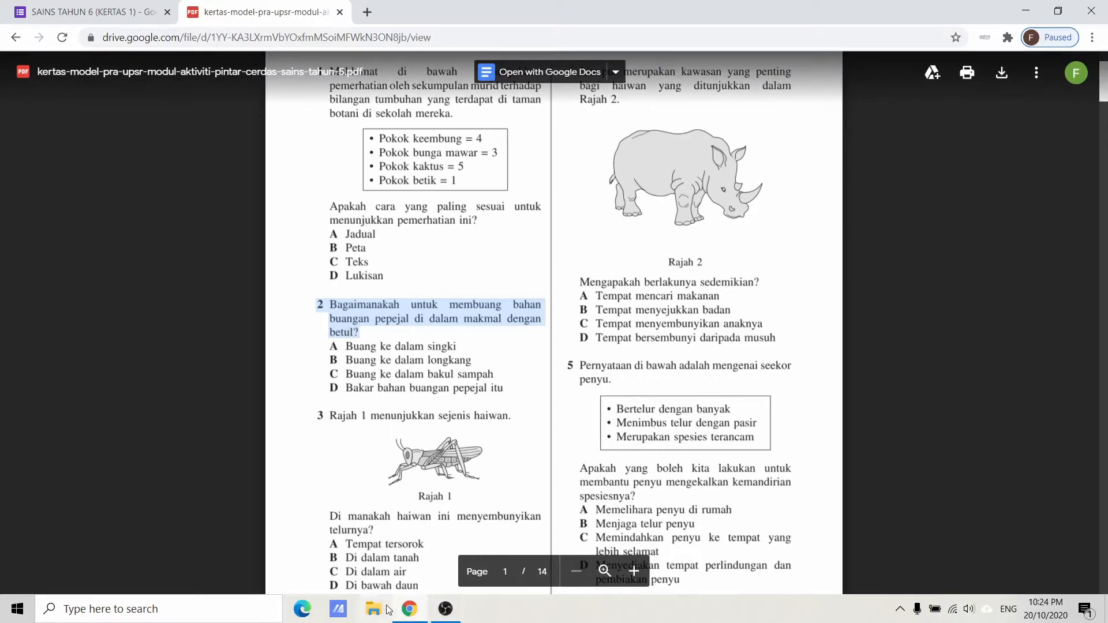
pyautogui.click(134, 10)
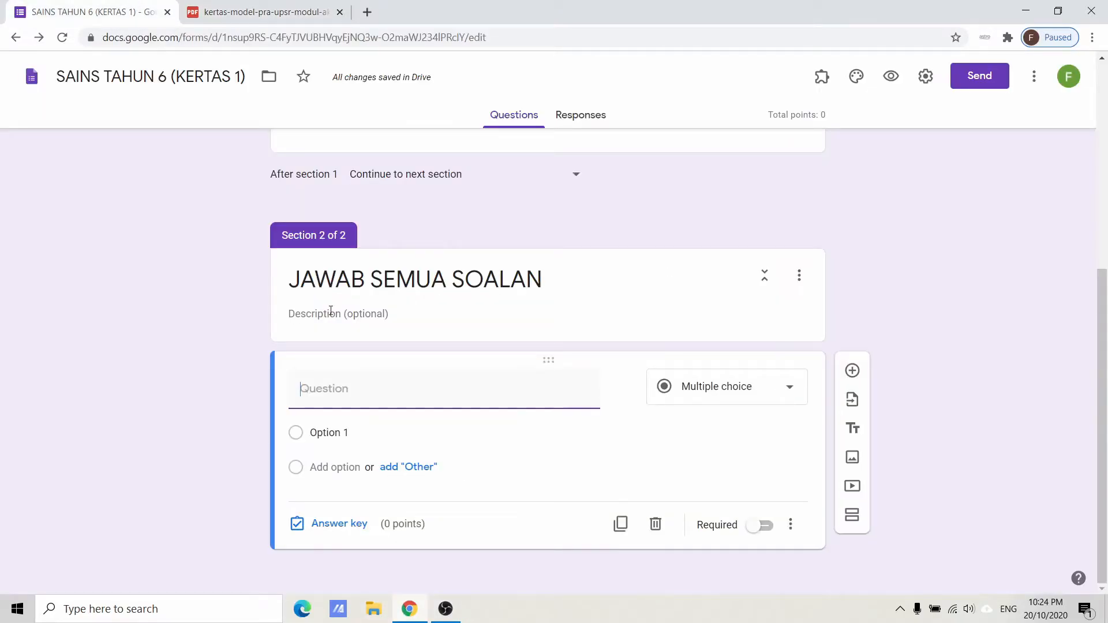
pyautogui.rightClick(333, 397)
pyautogui.click(381, 277)
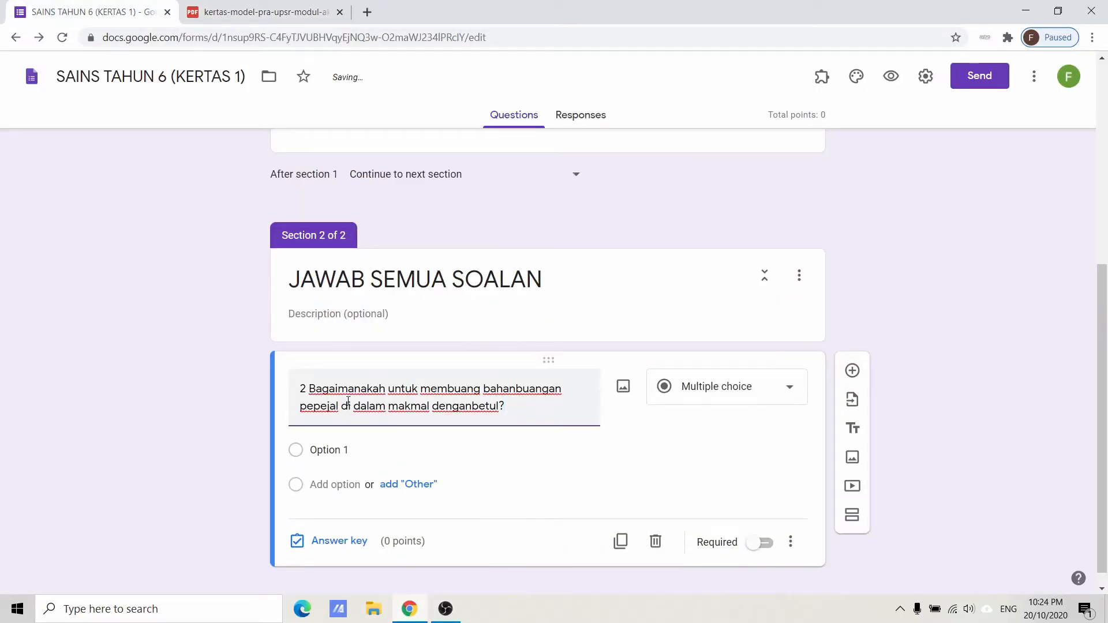
# Remove the leading number 2 from the question text and insert the missing spaces in "bahan buangan" and "dengan betul".
pyautogui.click(309, 389)
pyautogui.press('BackSpace')
pyautogui.press('BackSpace')
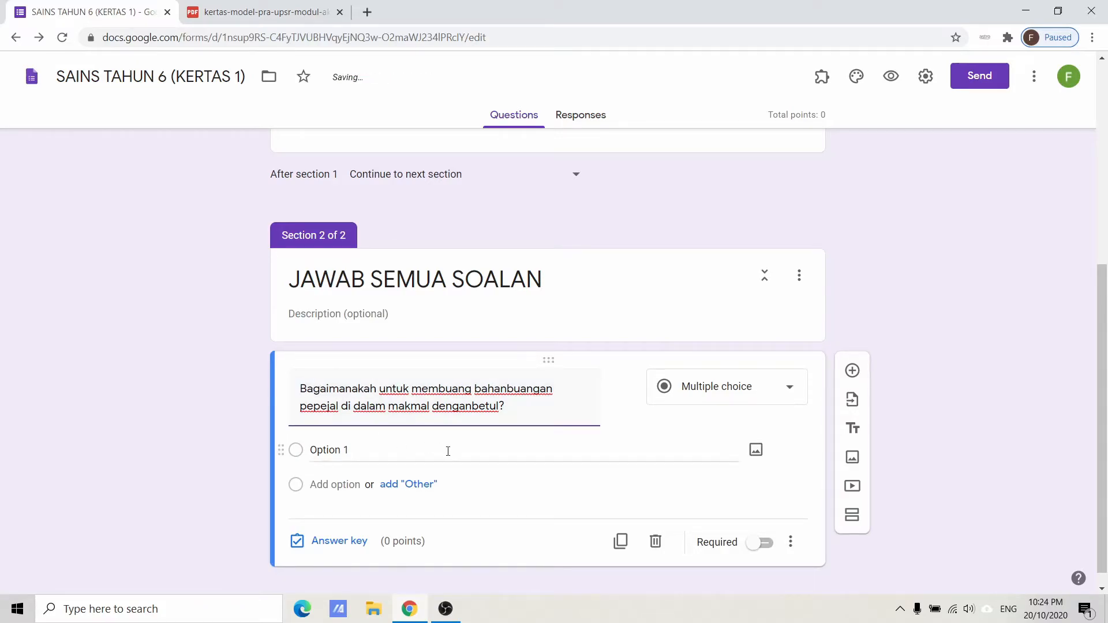
pyautogui.click(508, 389)
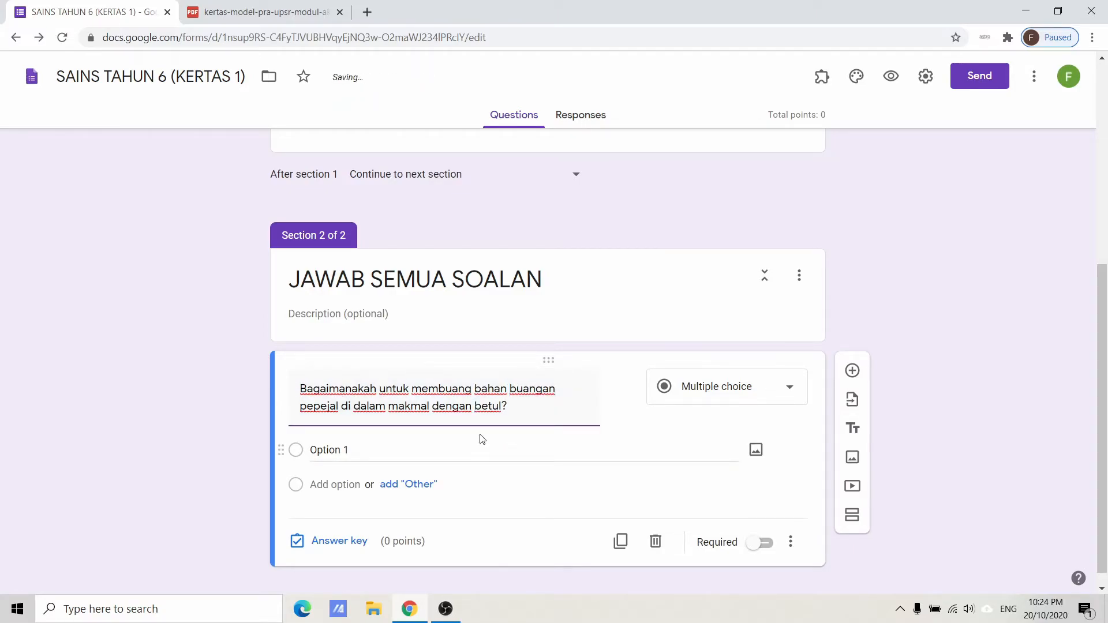
# Copy the four answer choices of question 2 from the PDF and paste them over Option 1 as separate options.
pyautogui.click(267, 12)
pyautogui.moveTo(346, 347); pyautogui.dragTo(500, 387)
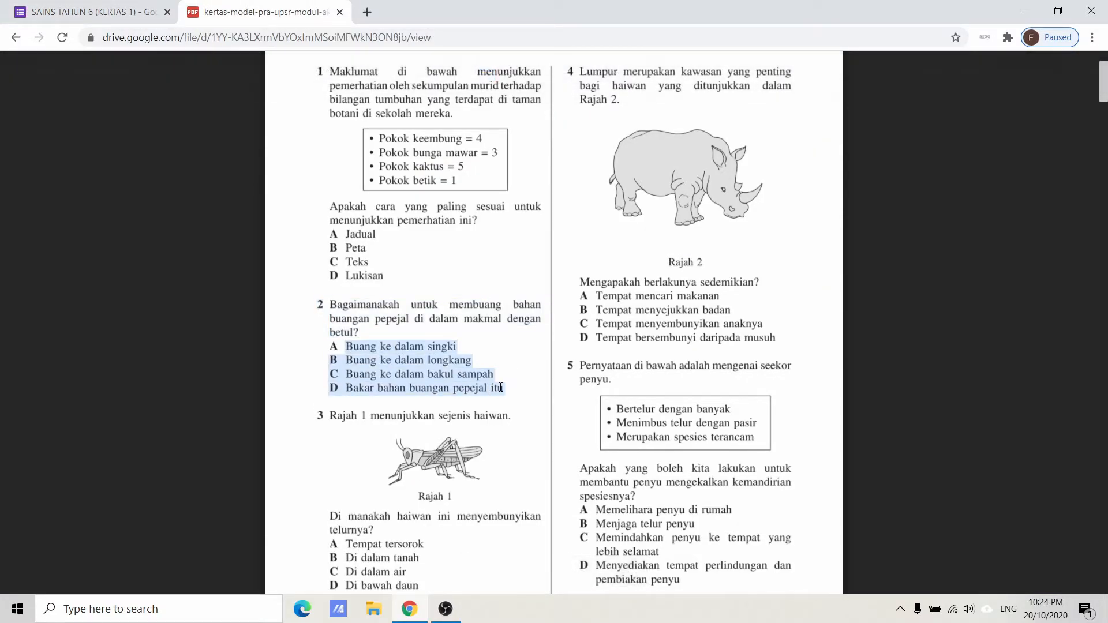
pyautogui.rightClick(366, 352)
pyautogui.click(387, 368)
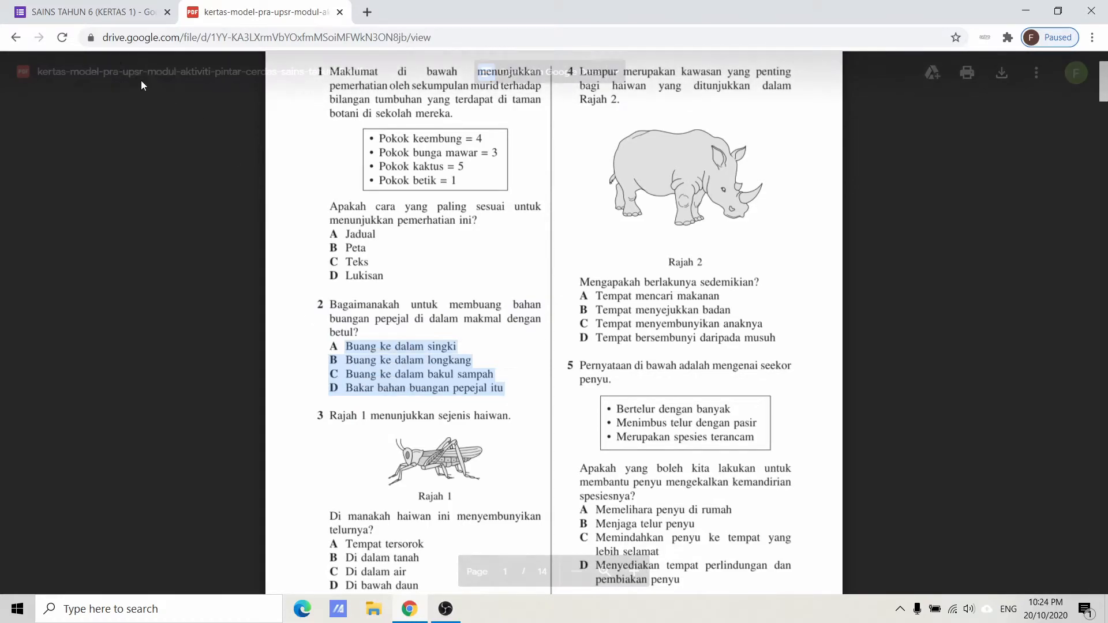
pyautogui.click(92, 12)
pyautogui.click(346, 456)
pyautogui.tripleClick(329, 450)
pyautogui.rightClick(327, 449)
pyautogui.click(386, 307)
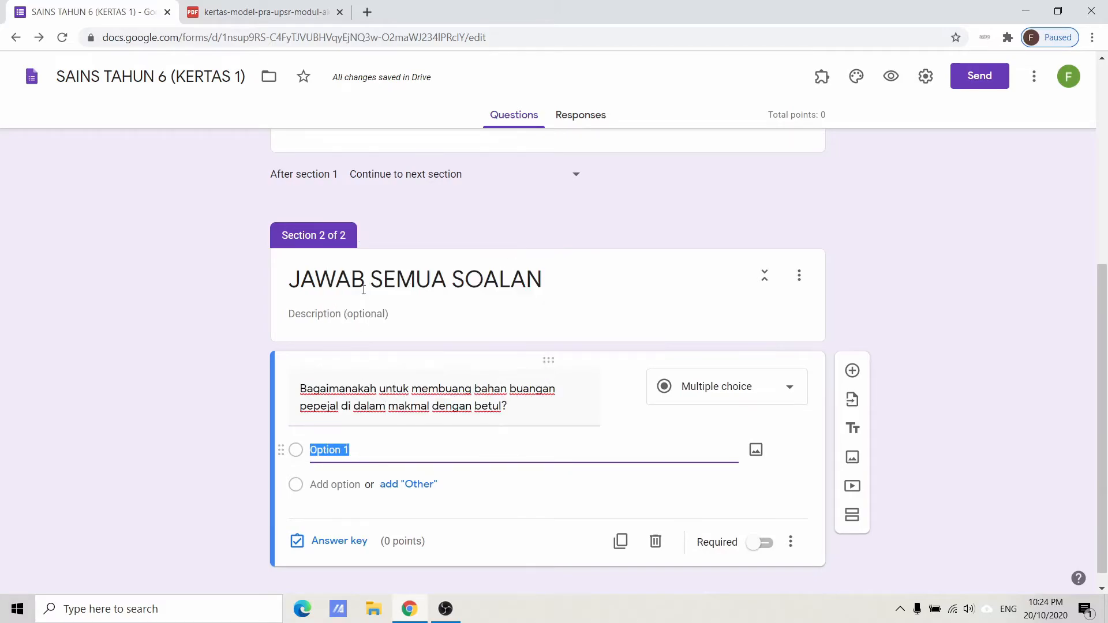
pyautogui.scroll(-1, 383, 478)
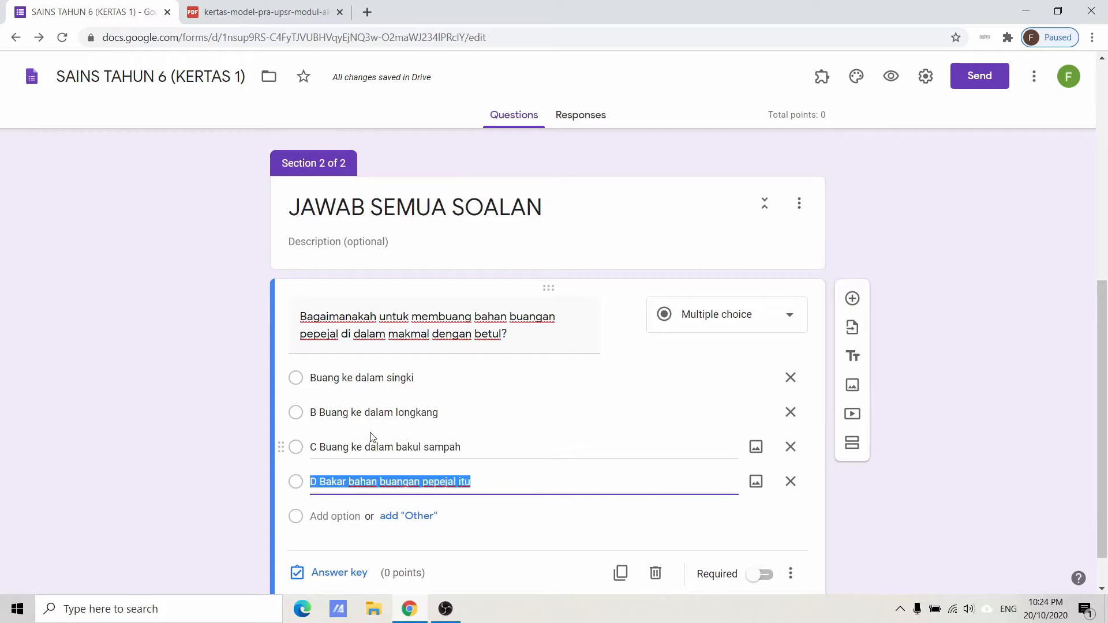
# Strip the leading letters B and D from the second and fourth options, and clear the third option's text.
pyautogui.click(317, 412)
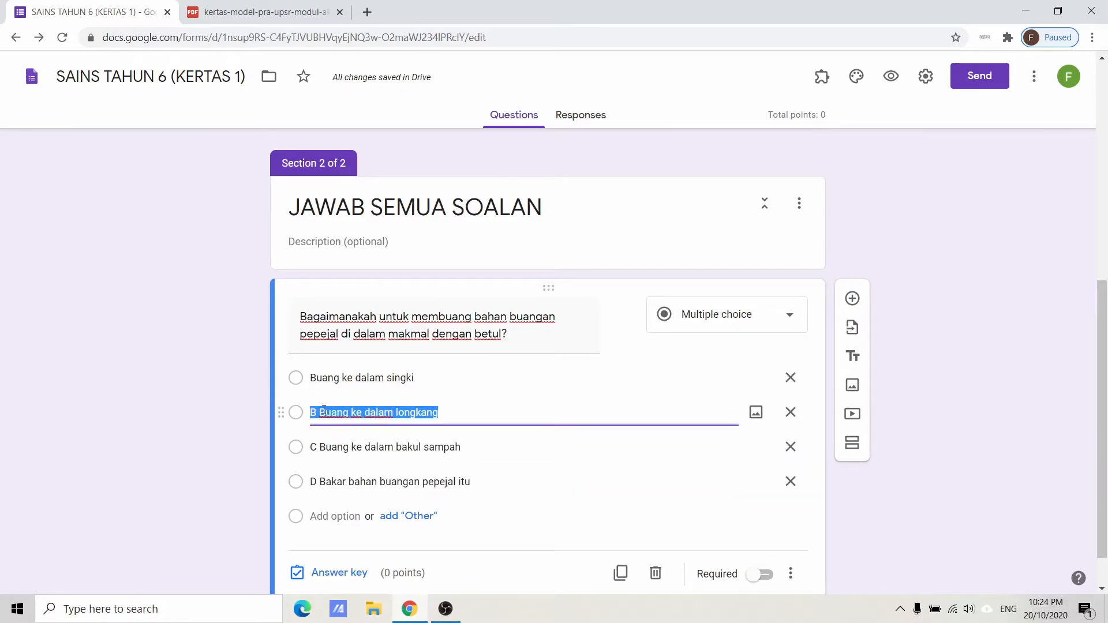
pyautogui.click(321, 412)
pyautogui.press('BackSpace')
pyautogui.press('BackSpace')
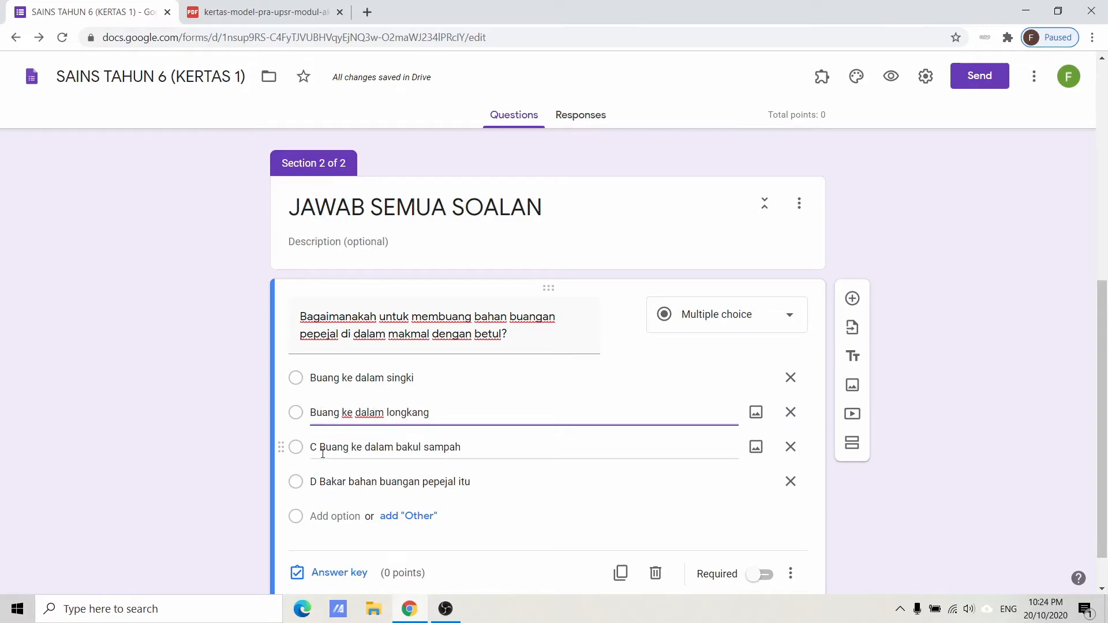
pyautogui.click(323, 453)
pyautogui.press('BackSpace')
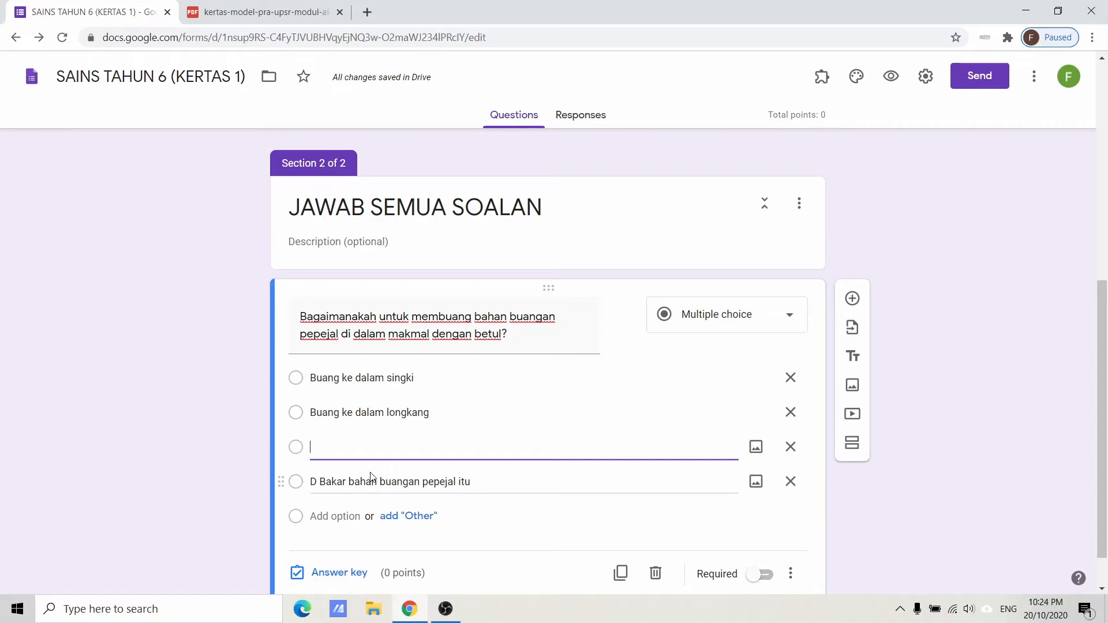
pyautogui.click(325, 483)
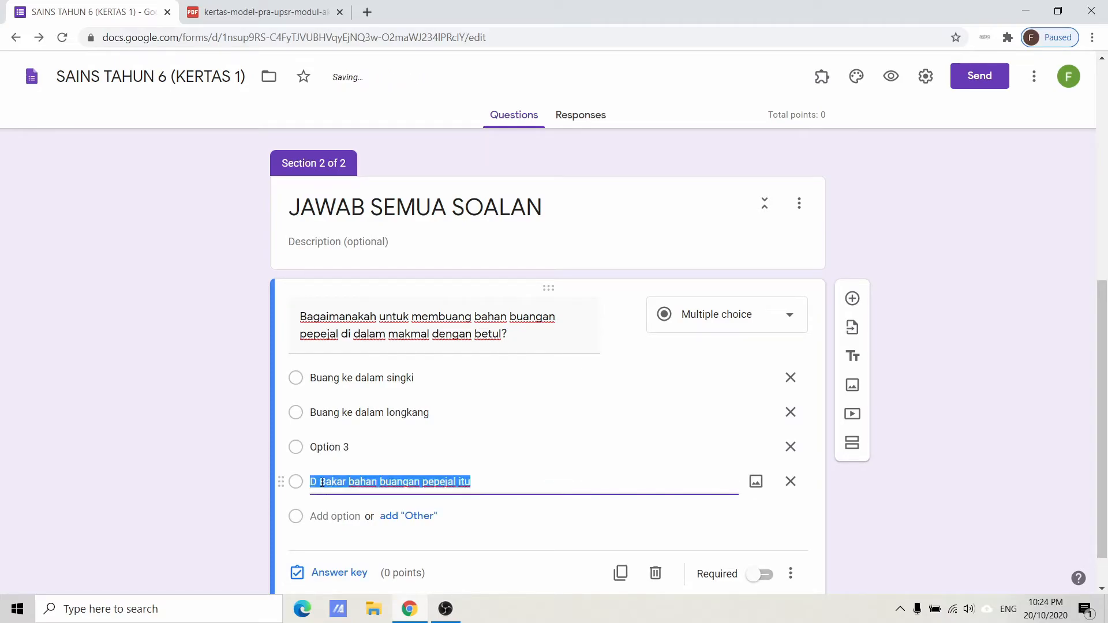
pyautogui.click(318, 481)
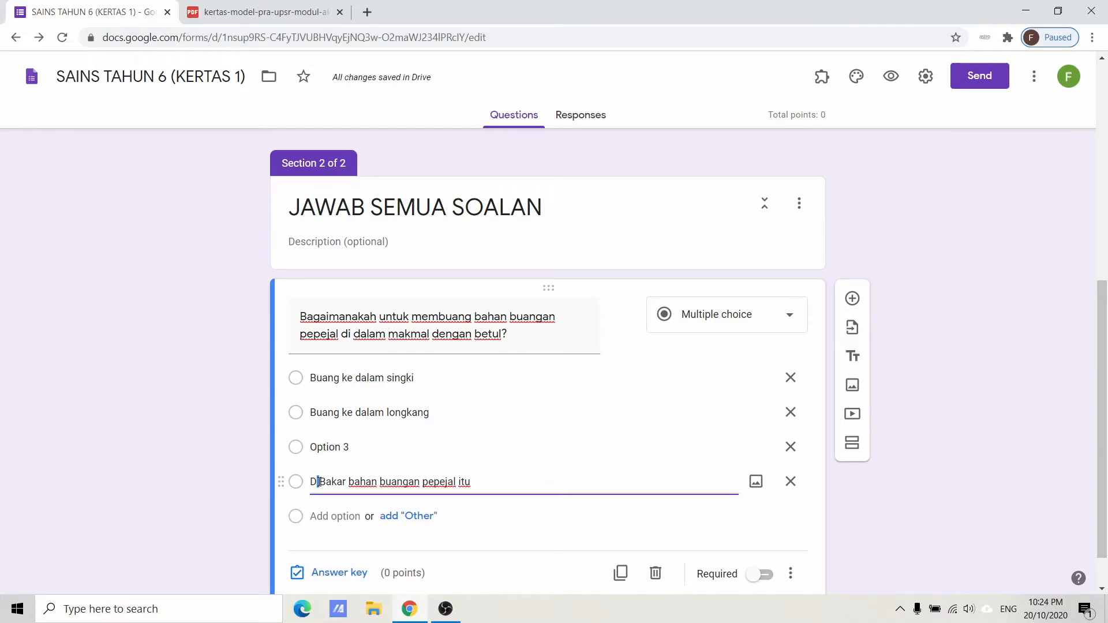
pyautogui.press('BackSpace')
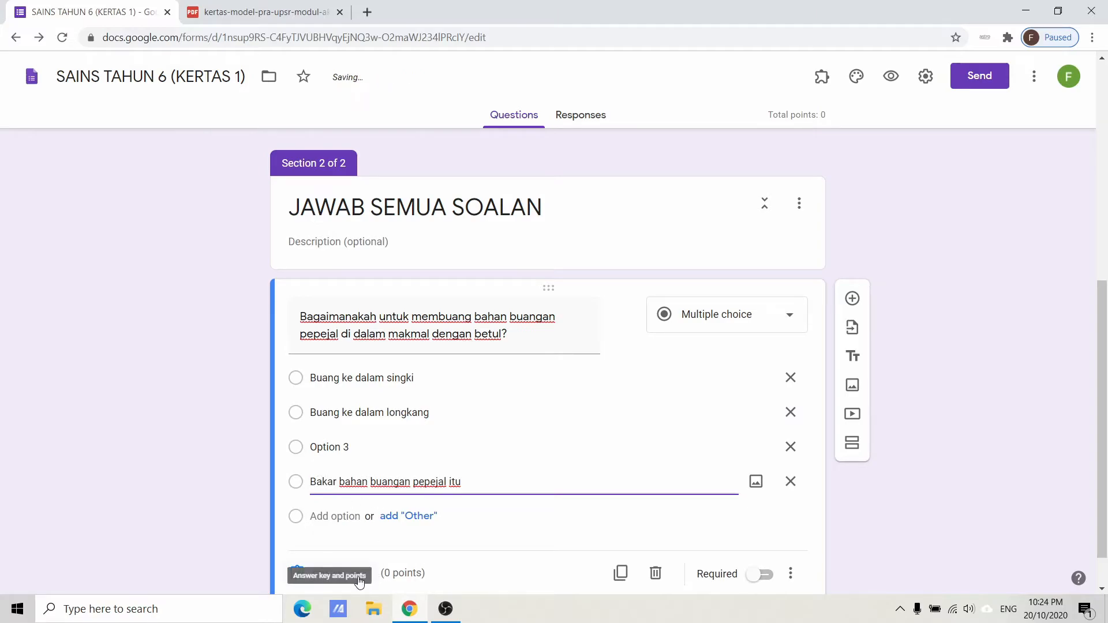
# Fill the third option with "Buang ke dalam bakul sampah" copied from choice C of question 2 in the PDF.
pyautogui.click(260, 12)
pyautogui.moveTo(496, 374); pyautogui.dragTo(345, 374)
pyautogui.rightClick(382, 370)
pyautogui.click(392, 392)
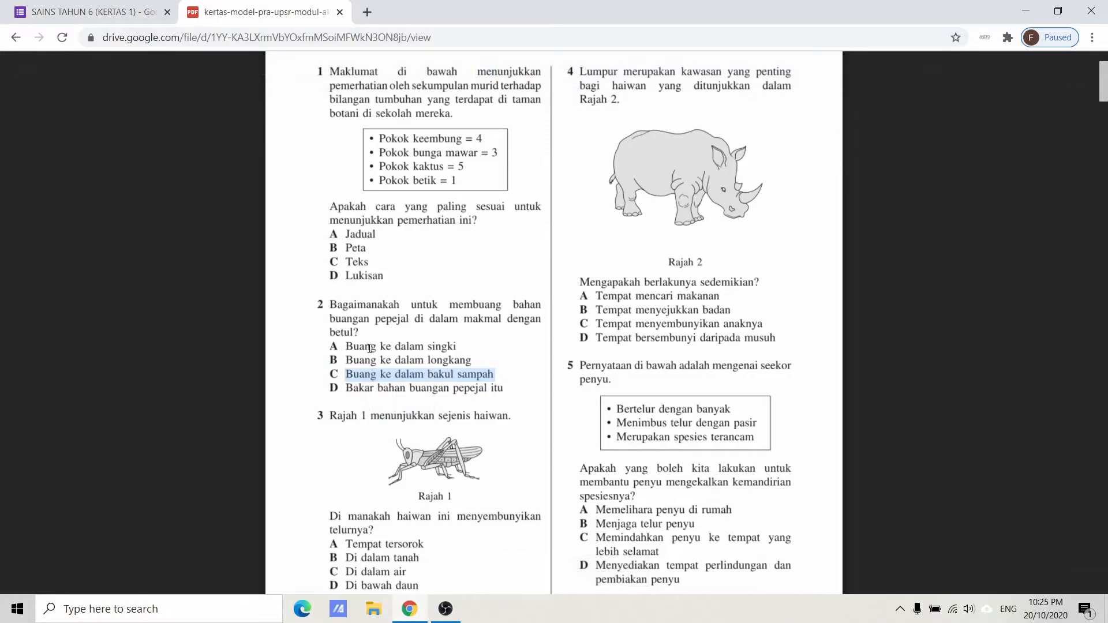
pyautogui.click(92, 12)
pyautogui.click(363, 447)
pyautogui.rightClick(363, 447)
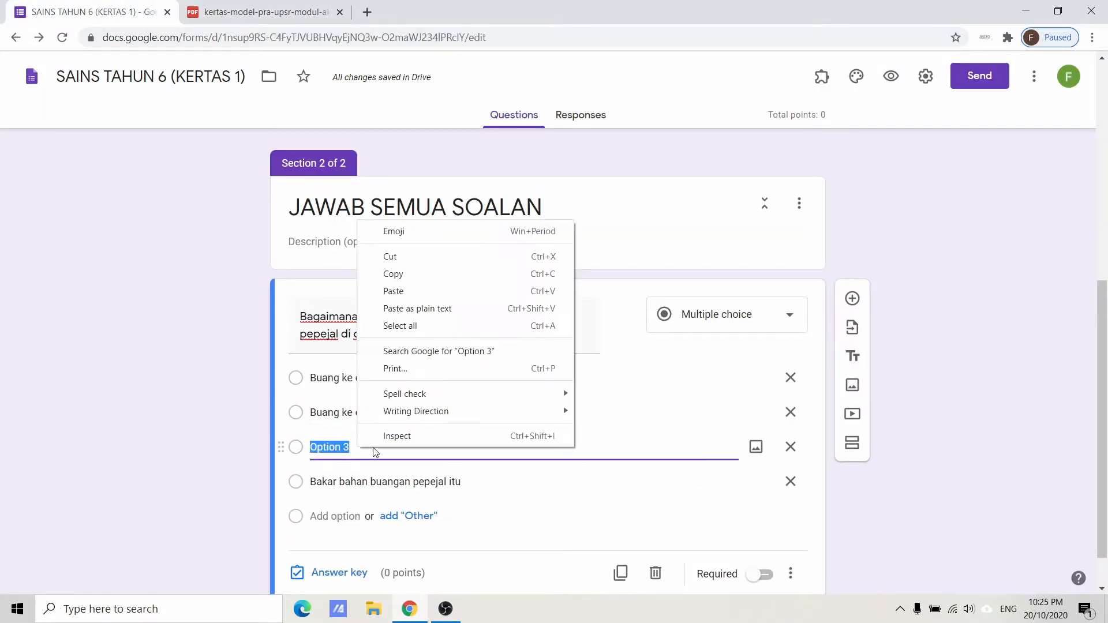
pyautogui.click(398, 291)
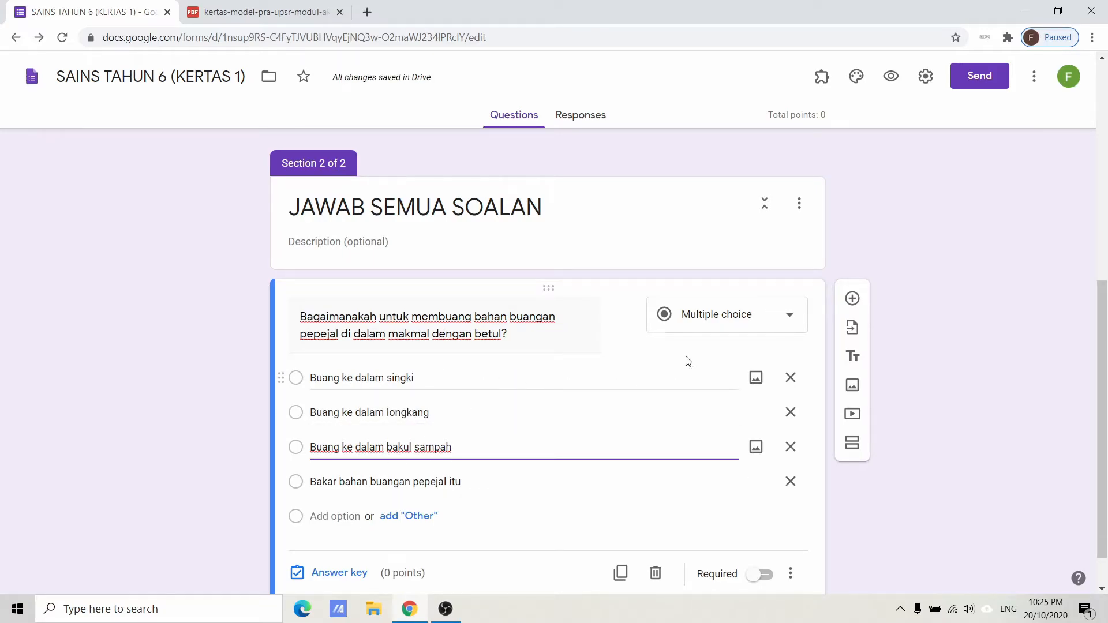
# Make the question required, and in its answer key mark "Buang ke dalam bakul sampah" as correct with 1 point.
pyautogui.scroll(-1, 848, 484)
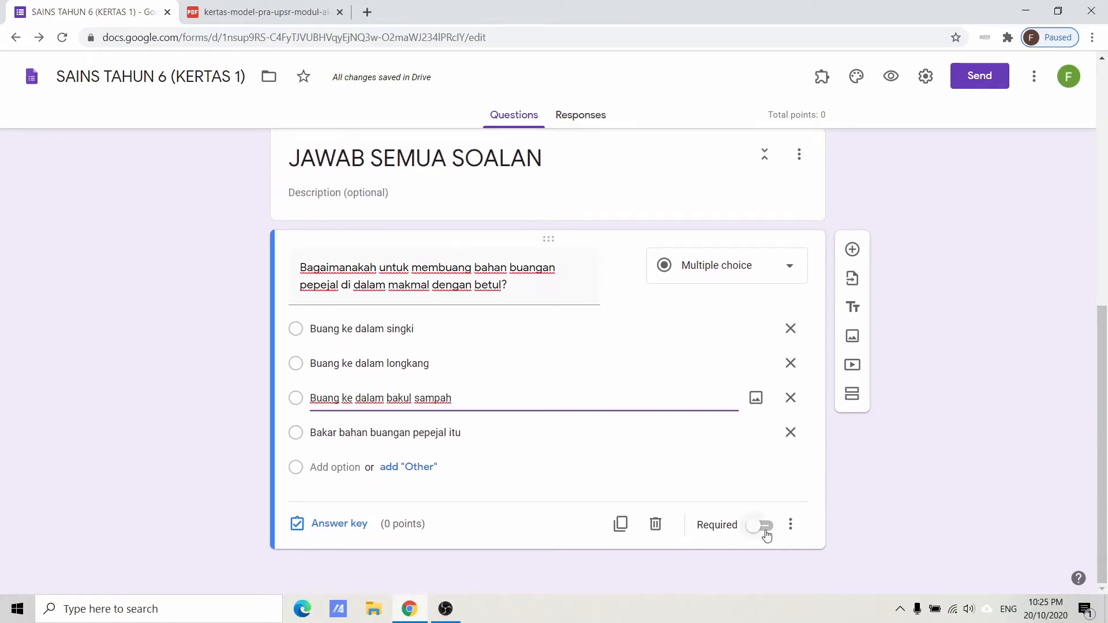
pyautogui.click(754, 527)
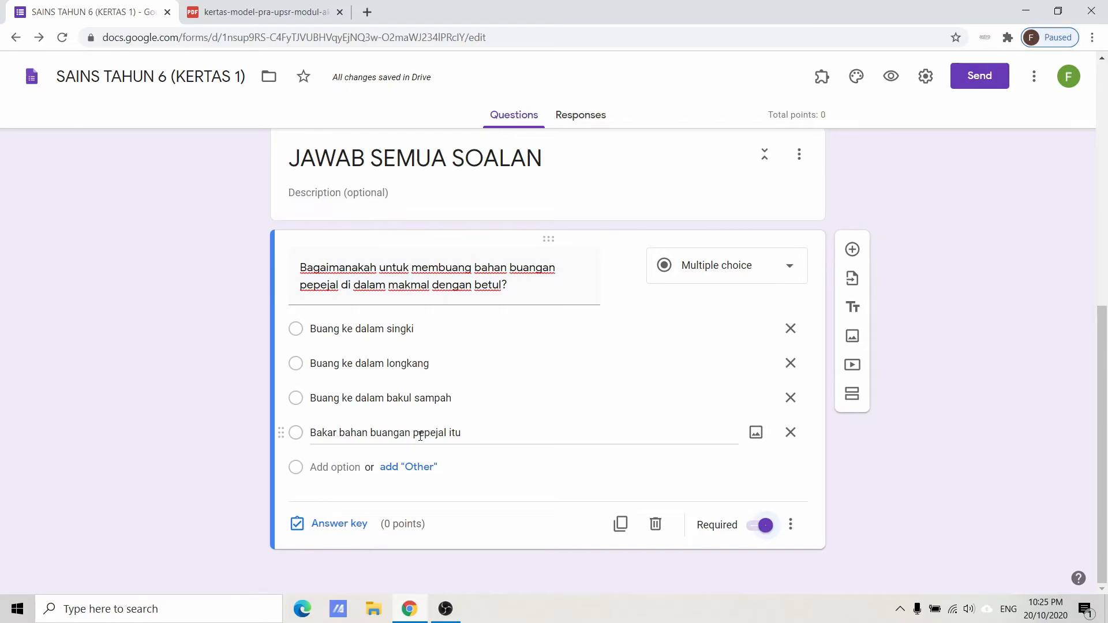
pyautogui.click(357, 522)
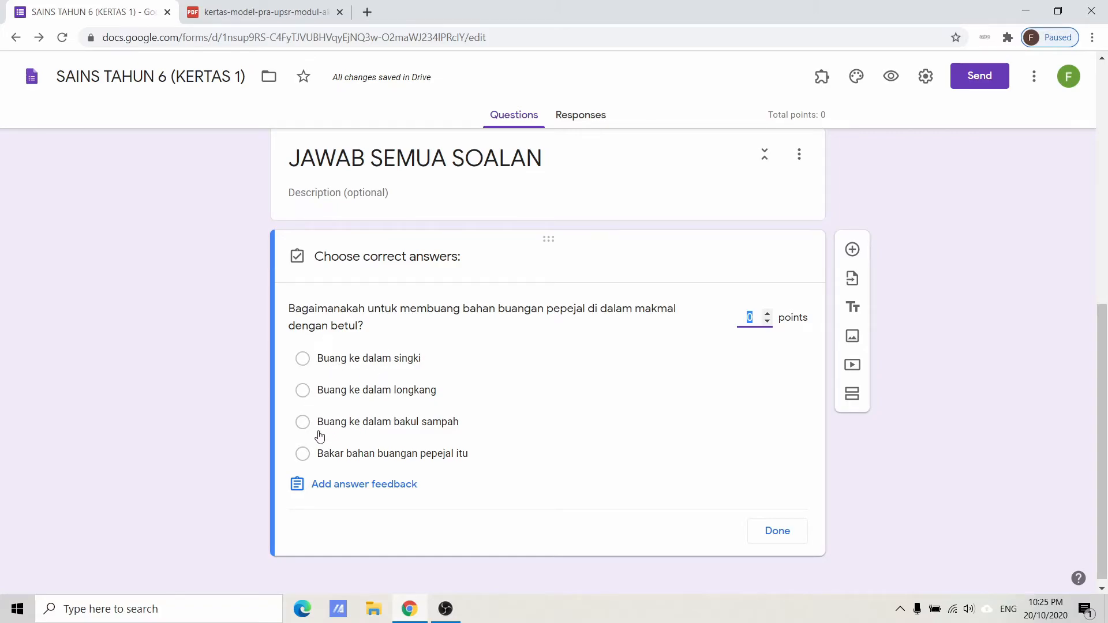
pyautogui.click(302, 422)
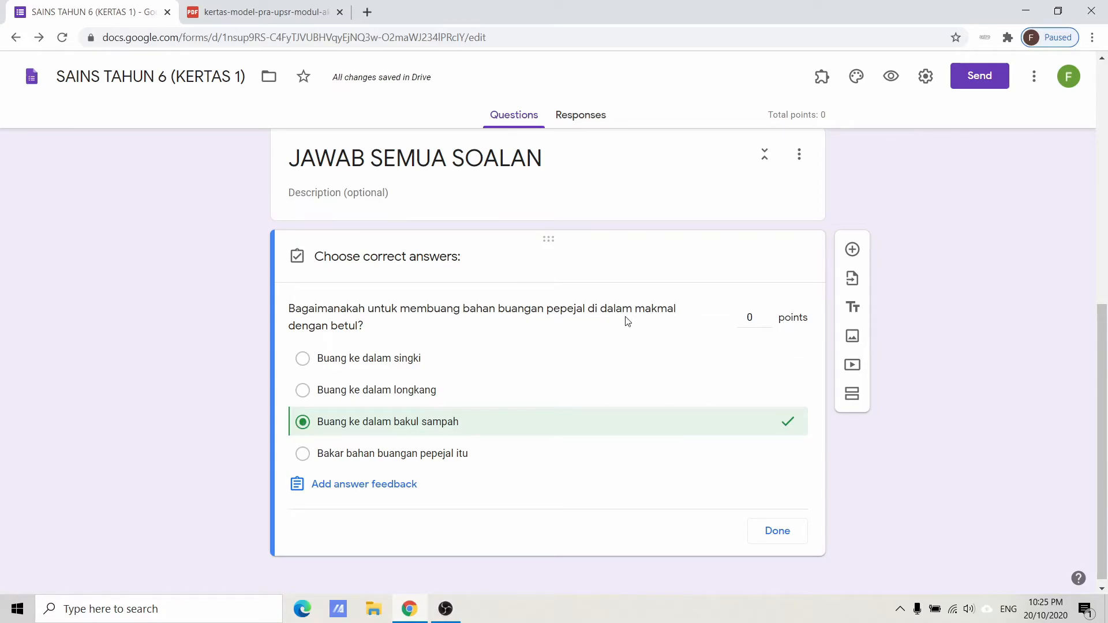
pyautogui.click(767, 314)
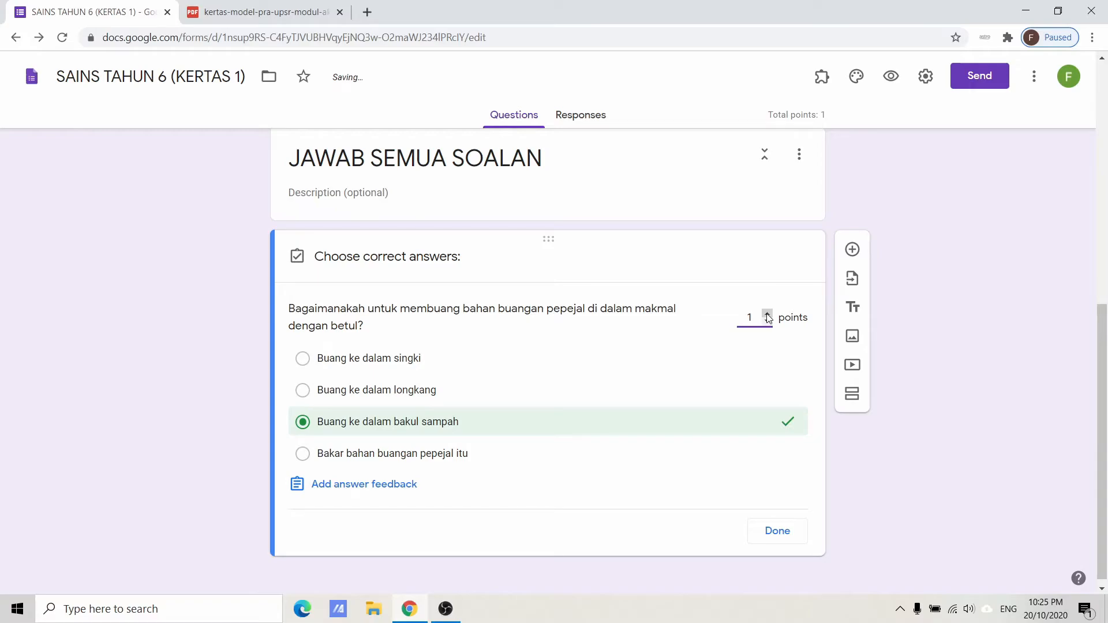
# Add answer feedback for incorrect answers reading "Jawapan anda salah! Sila cuba lagi.".
pyautogui.click(342, 484)
pyautogui.click(397, 208)
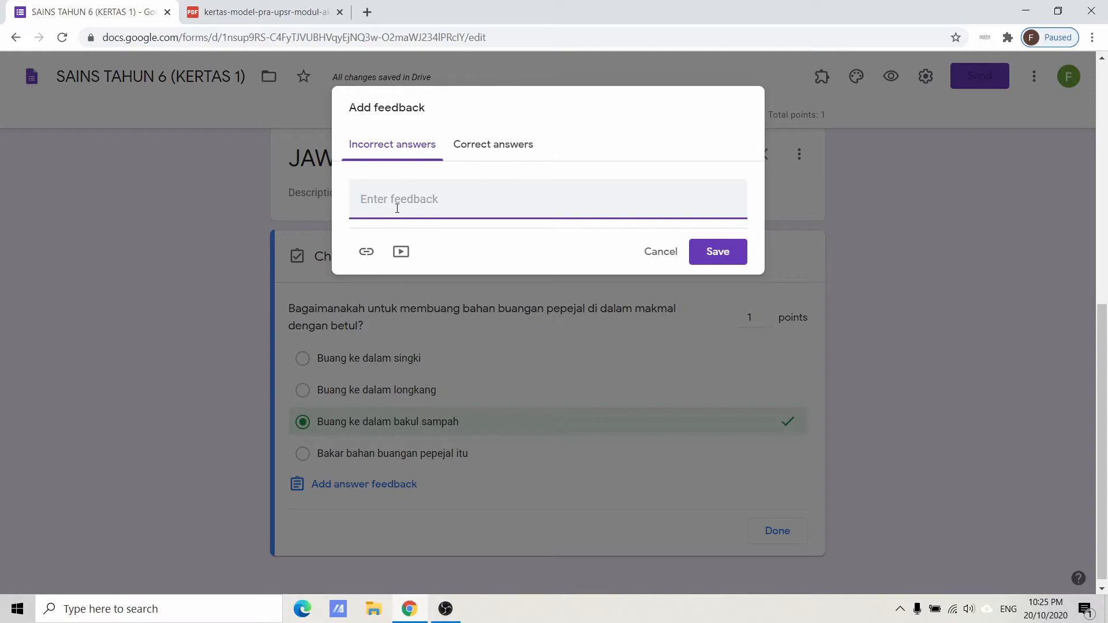
pyautogui.write('s')
pyautogui.press('BackSpace')
pyautogui.press('BackSpace')
pyautogui.press('BackSpace')
pyautogui.write('Si')
pyautogui.write('la cuba ')
pyautogui.write('lagi')
pyautogui.write('Jawapan a')
pyautogui.write('nda salah')
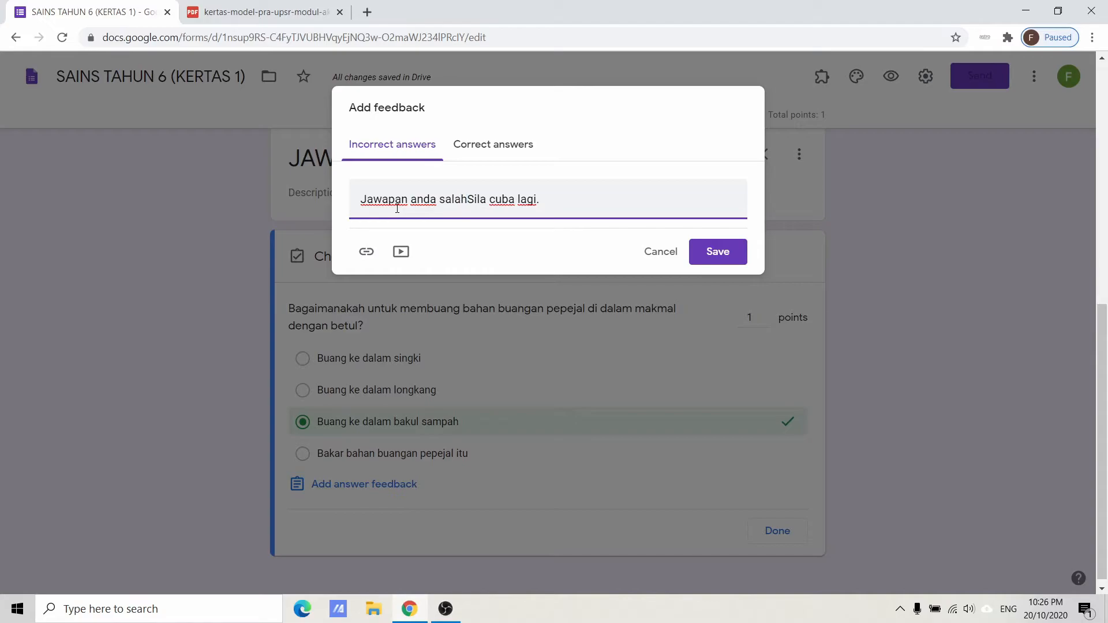
pyautogui.write('!')
# Enter "Tahniah!" as the feedback for correct answers, save the feedback and finish the answer key.
pyautogui.click(501, 144)
pyautogui.click(451, 202)
pyautogui.write('Tahniah!')
pyautogui.click(724, 253)
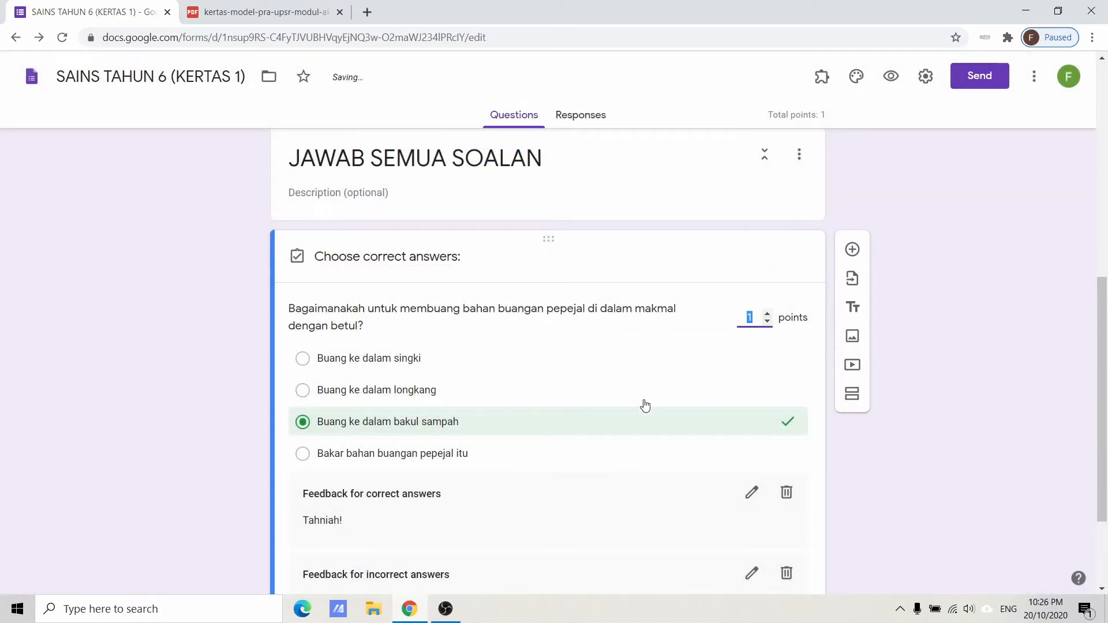
pyautogui.scroll(-2, 641, 410)
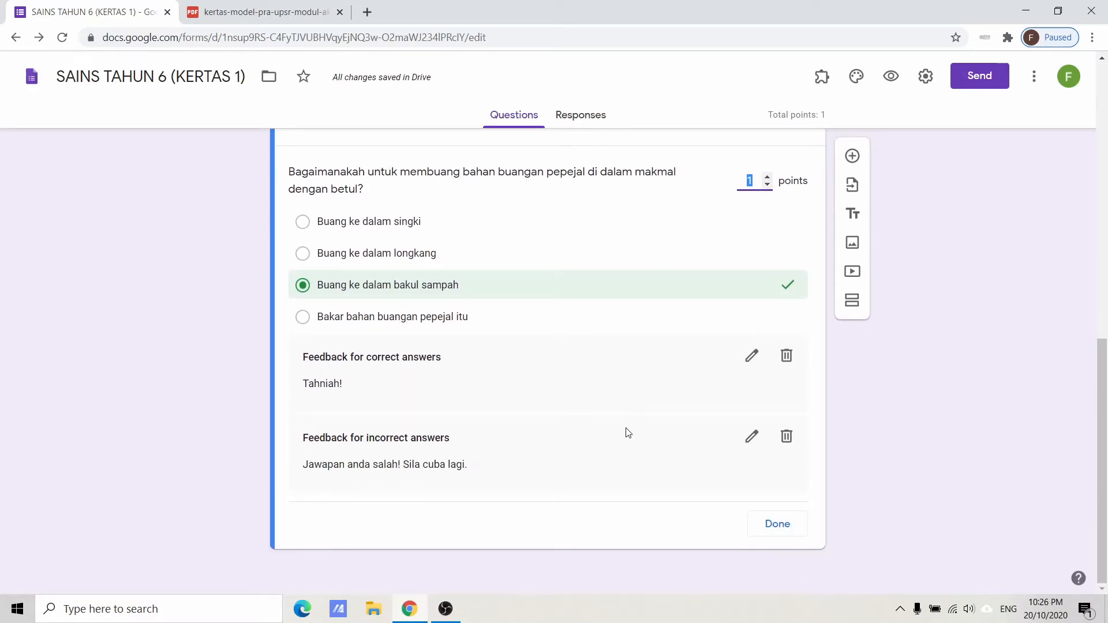
pyautogui.click(761, 526)
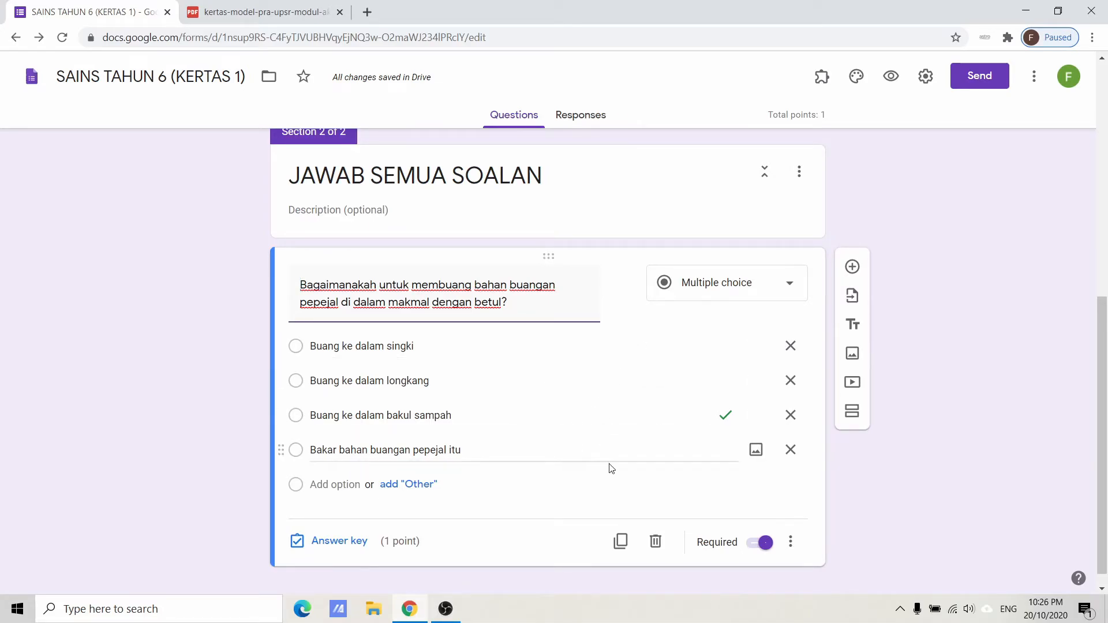
# Add a new question below the solid waste disposal question.
pyautogui.scroll(-1, 878, 497)
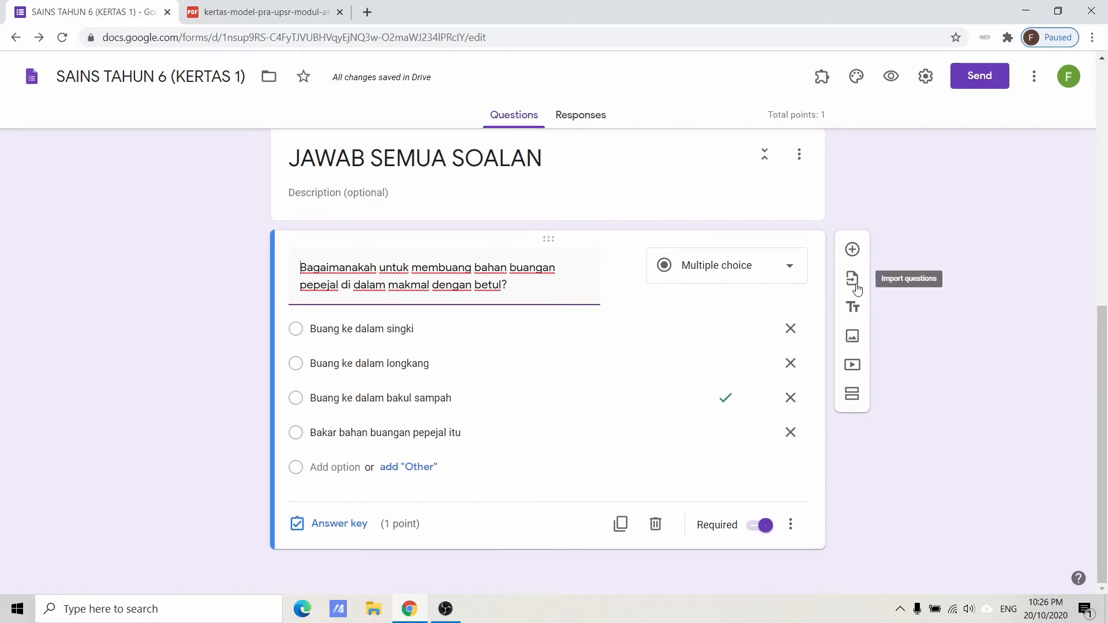
pyautogui.click(852, 250)
# Capture a screen snip of question 3 in the PDF, enlarged, covering its text and the Rajah 1 picture without the answer choices.
pyautogui.click(263, 12)
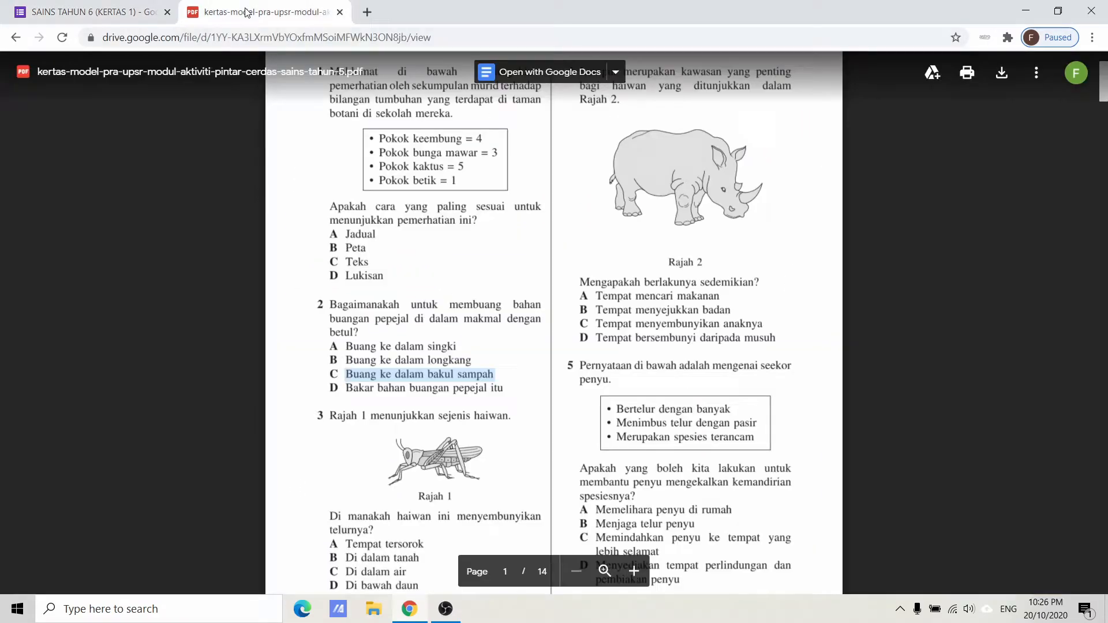
pyautogui.scroll(5, 473, 395)
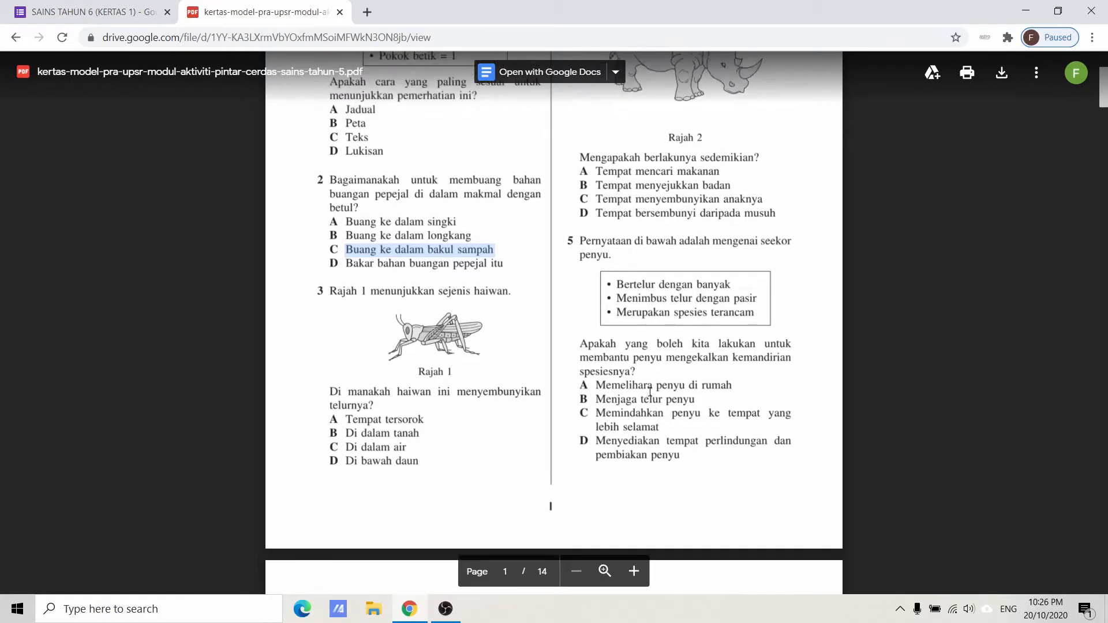
pyautogui.scroll(-3, 649, 392)
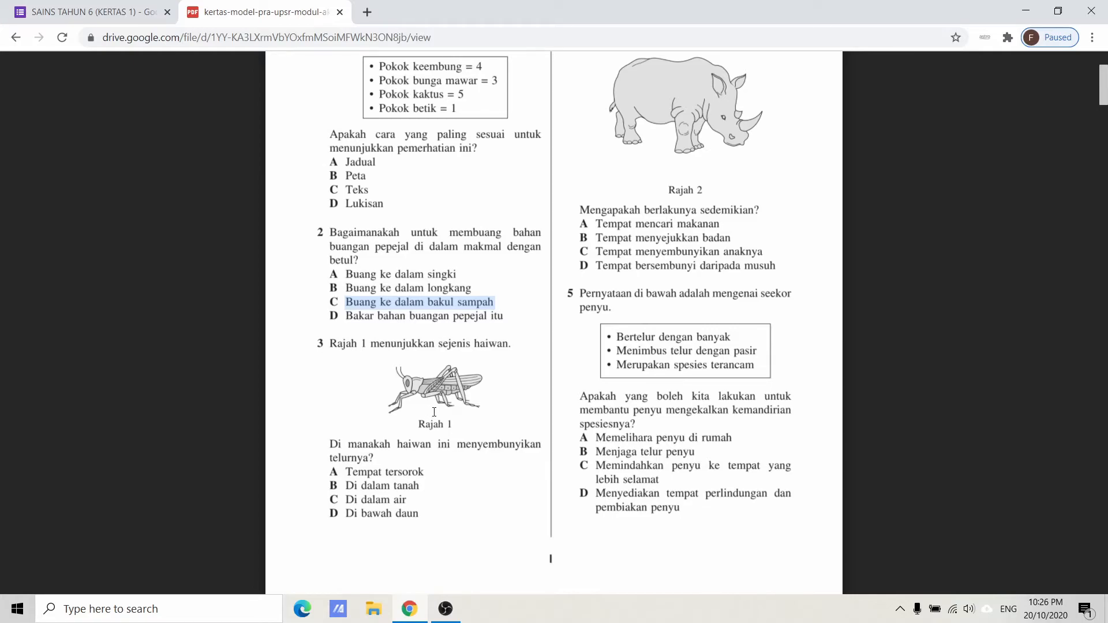
pyautogui.click(444, 397)
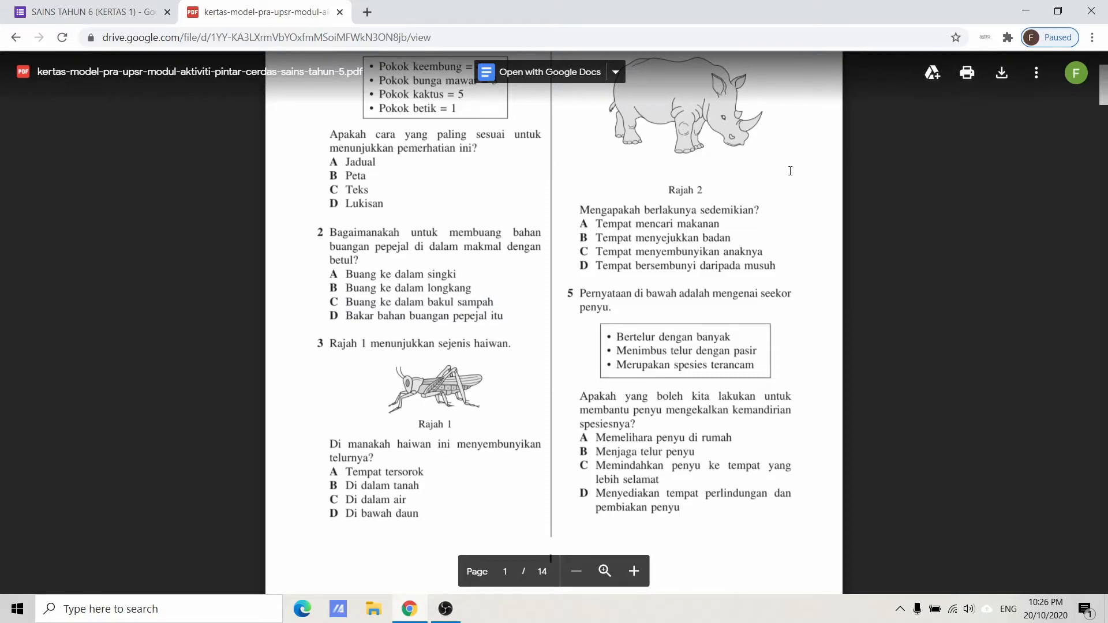
pyautogui.click(633, 571)
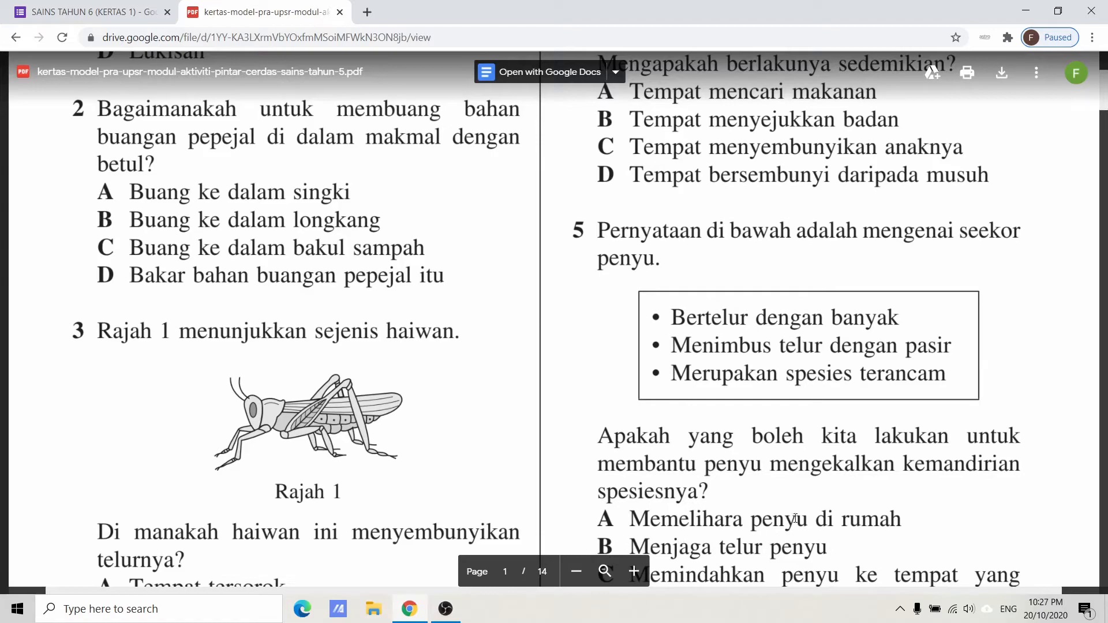
pyautogui.scroll(-5, 368, 469)
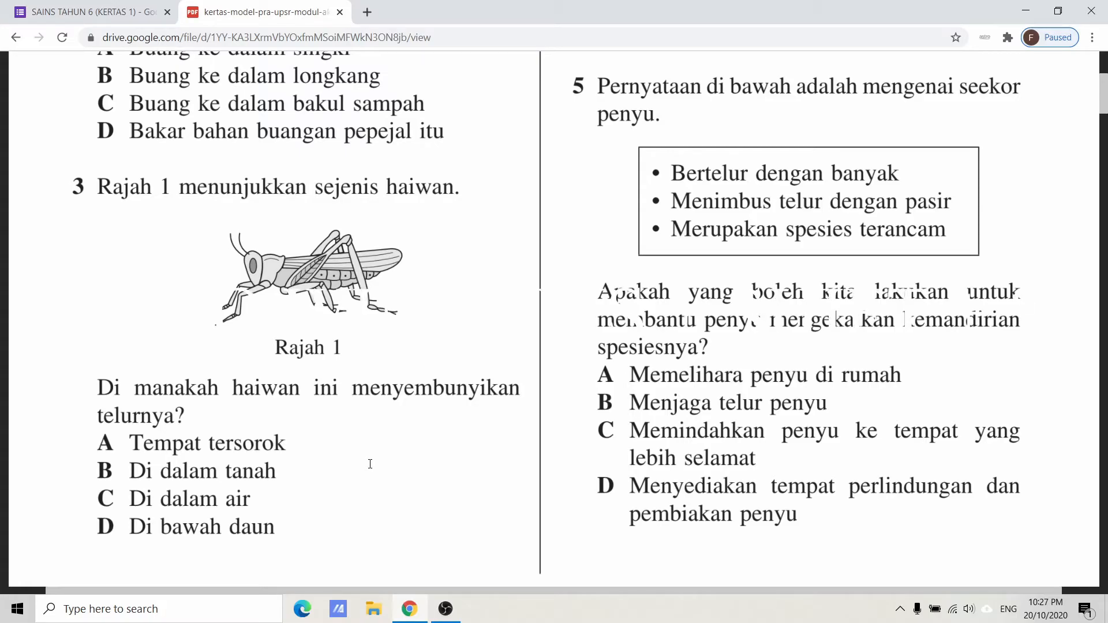
pyautogui.press('super+shift+s')
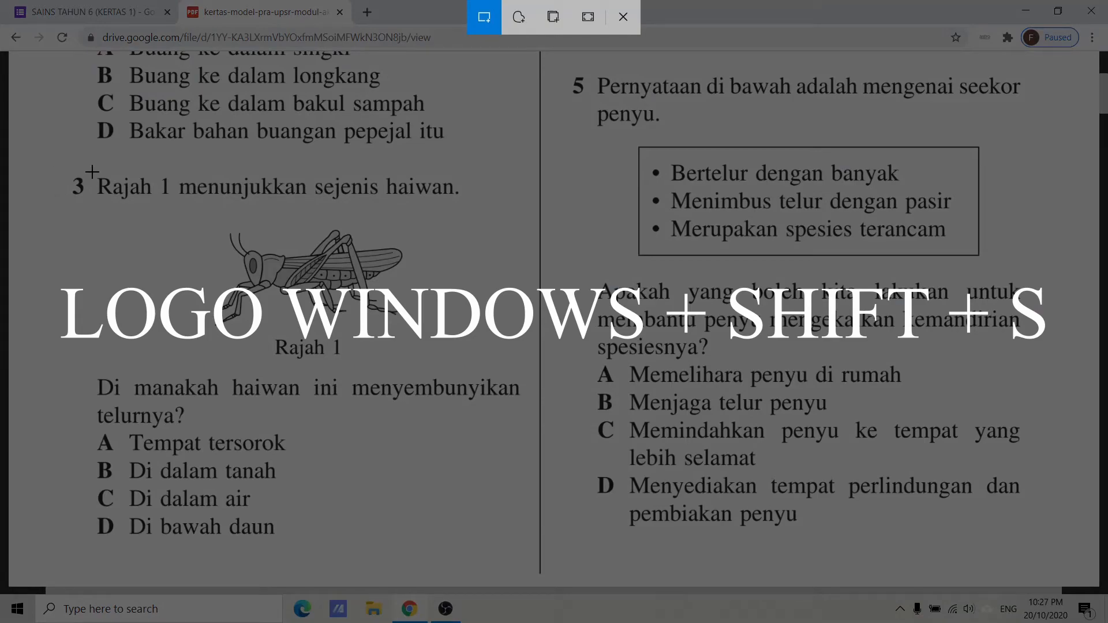
pyautogui.moveTo(93, 169)
pyautogui.mouseDown()
pyautogui.moveTo(222, 405)
pyautogui.moveTo(478, 437)
pyautogui.moveTo(528, 431)
pyautogui.mouseUp()
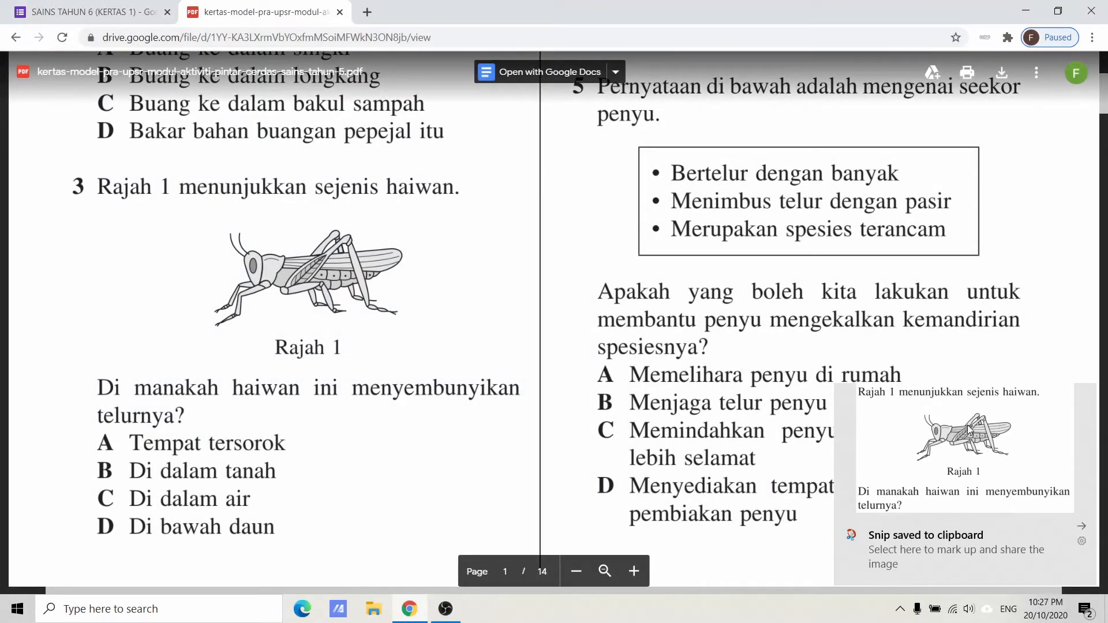
pyautogui.click(971, 401)
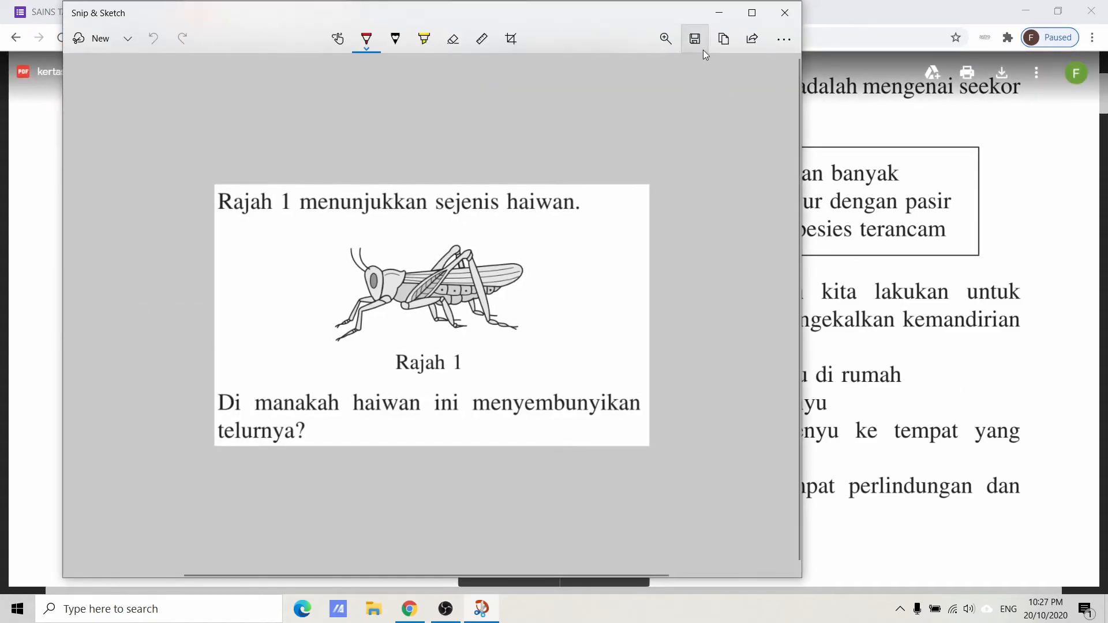
pyautogui.click(695, 40)
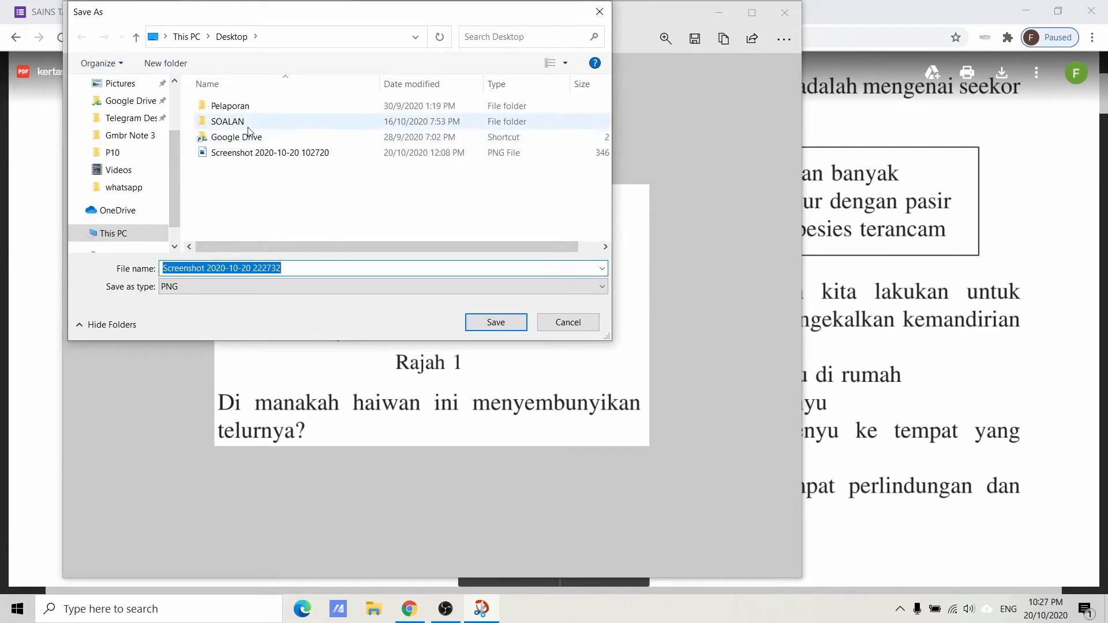
pyautogui.click(269, 154)
pyautogui.click(495, 321)
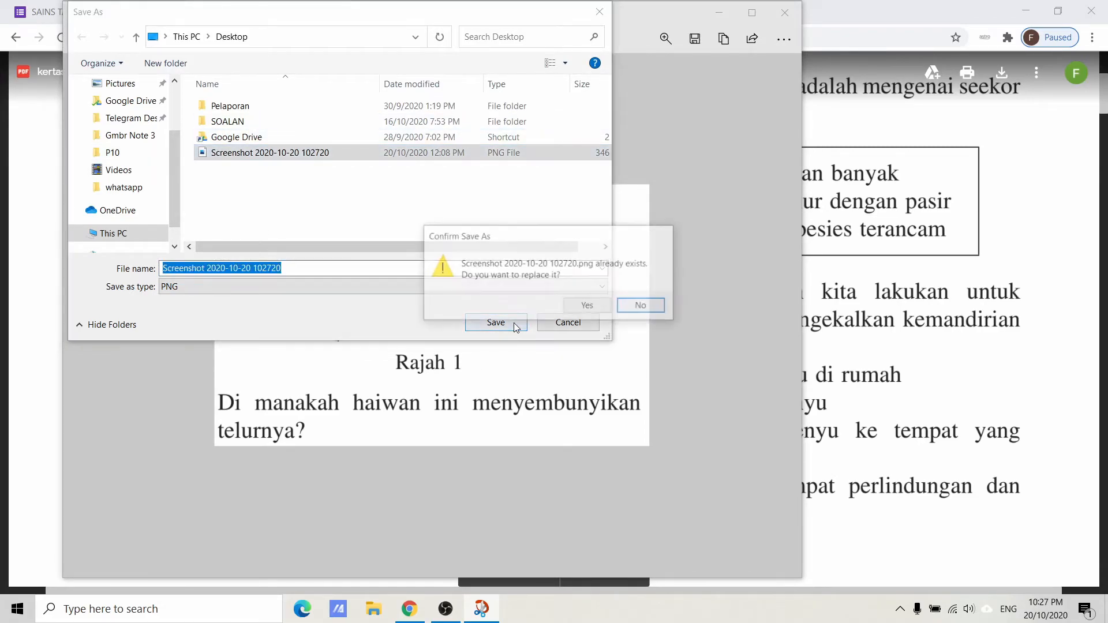
pyautogui.click(607, 312)
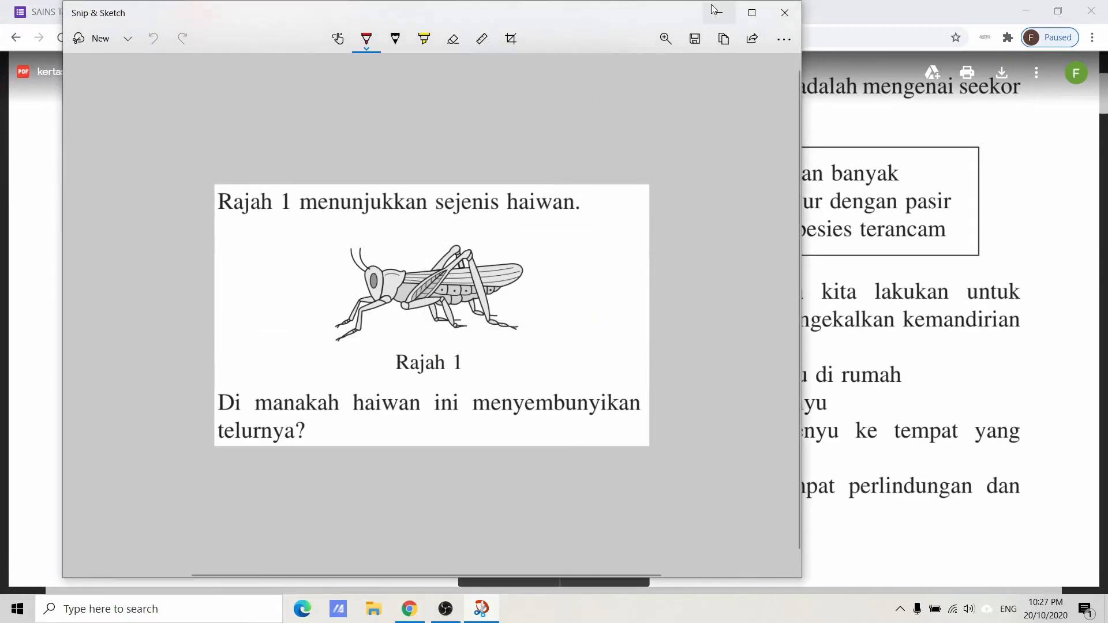
pyautogui.click(718, 13)
# Insert the saved snip of question 3 from the Desktop as the image of the new form question.
pyautogui.click(90, 11)
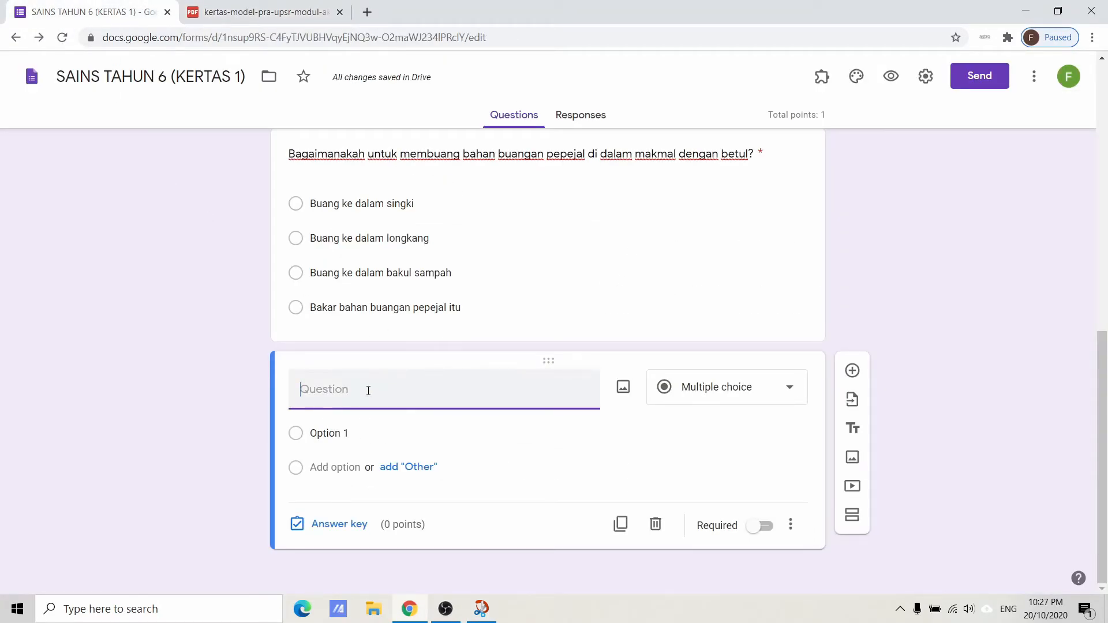
pyautogui.click(618, 389)
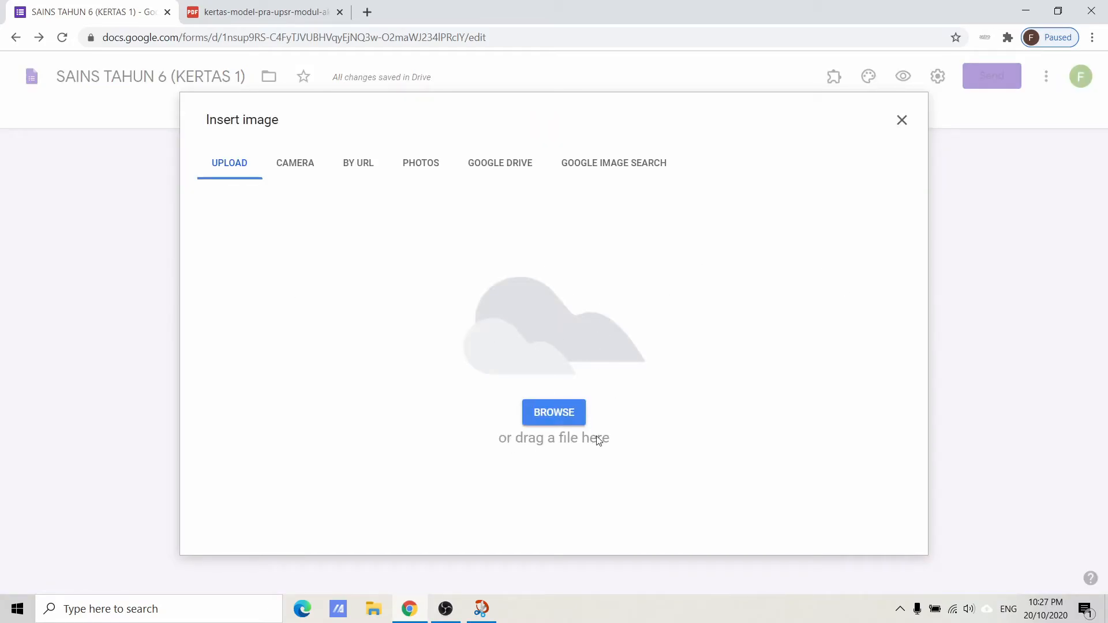
pyautogui.click(554, 413)
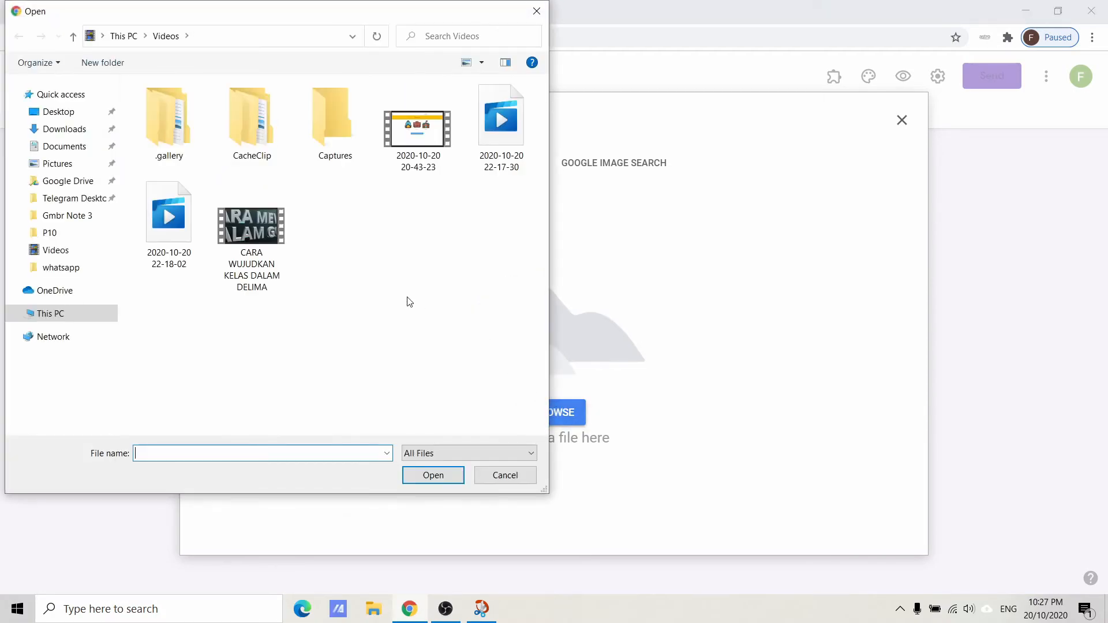
pyautogui.click(92, 116)
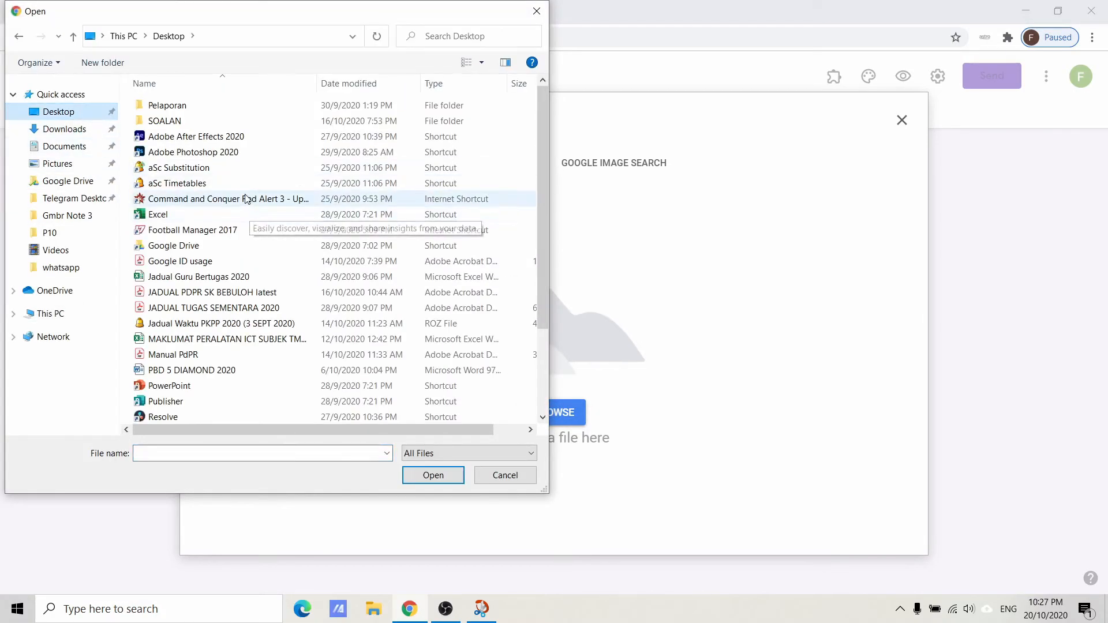
pyautogui.scroll(-3, 380, 252)
pyautogui.click(229, 323)
pyautogui.click(437, 479)
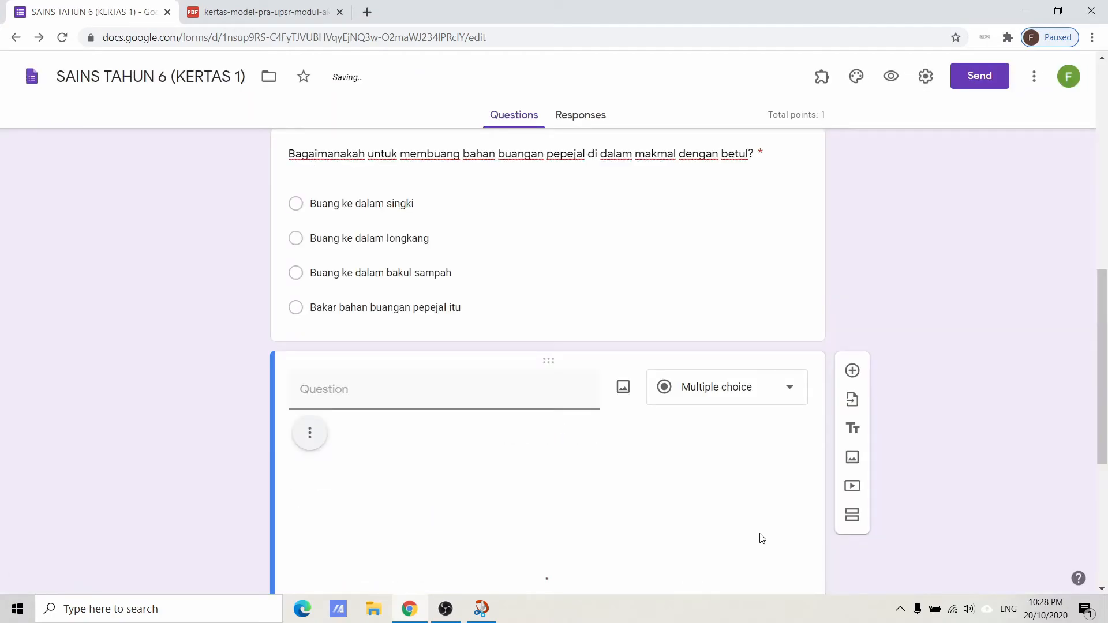
pyautogui.scroll(-3, 762, 538)
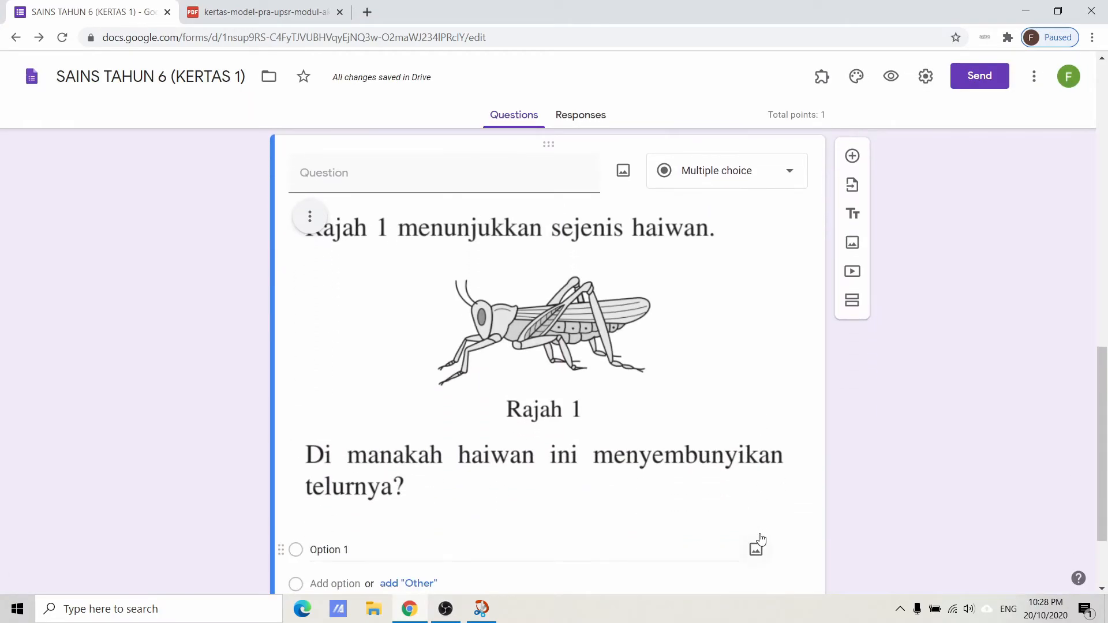
pyautogui.scroll(-1, 581, 384)
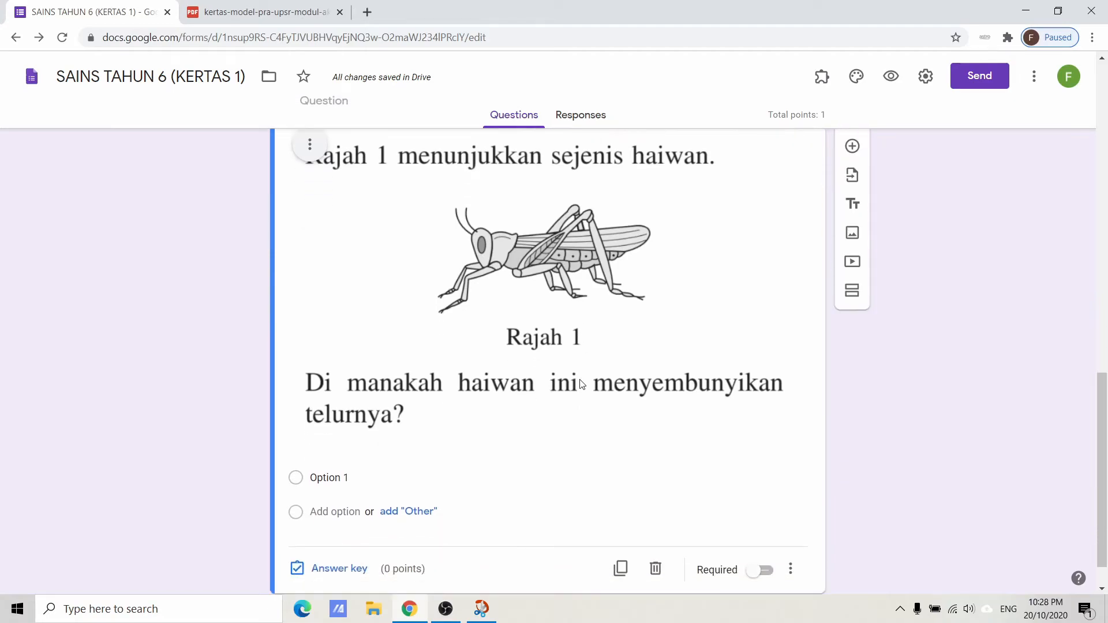
# Copy the four answer choices of question 3 from the PDF and paste them as the options of the image question.
pyautogui.click(252, 11)
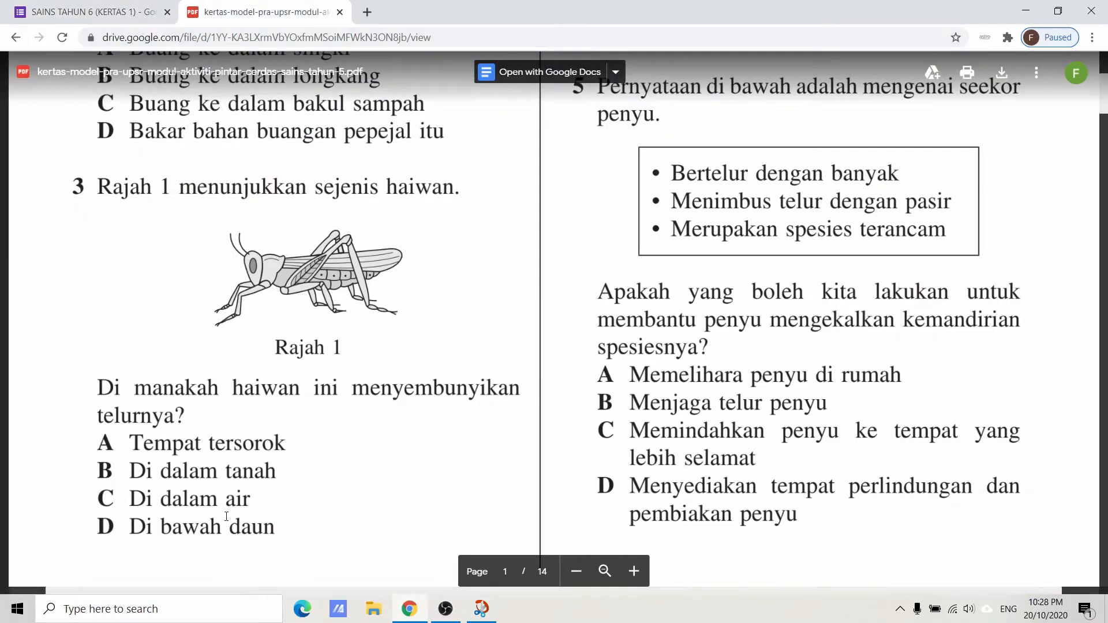
pyautogui.doubleClick(276, 531)
pyautogui.click(126, 438)
pyautogui.moveTo(170, 441); pyautogui.dragTo(276, 528)
pyautogui.rightClick(214, 501)
pyautogui.click(233, 510)
pyautogui.click(93, 11)
pyautogui.click(363, 485)
pyautogui.rightClick(341, 480)
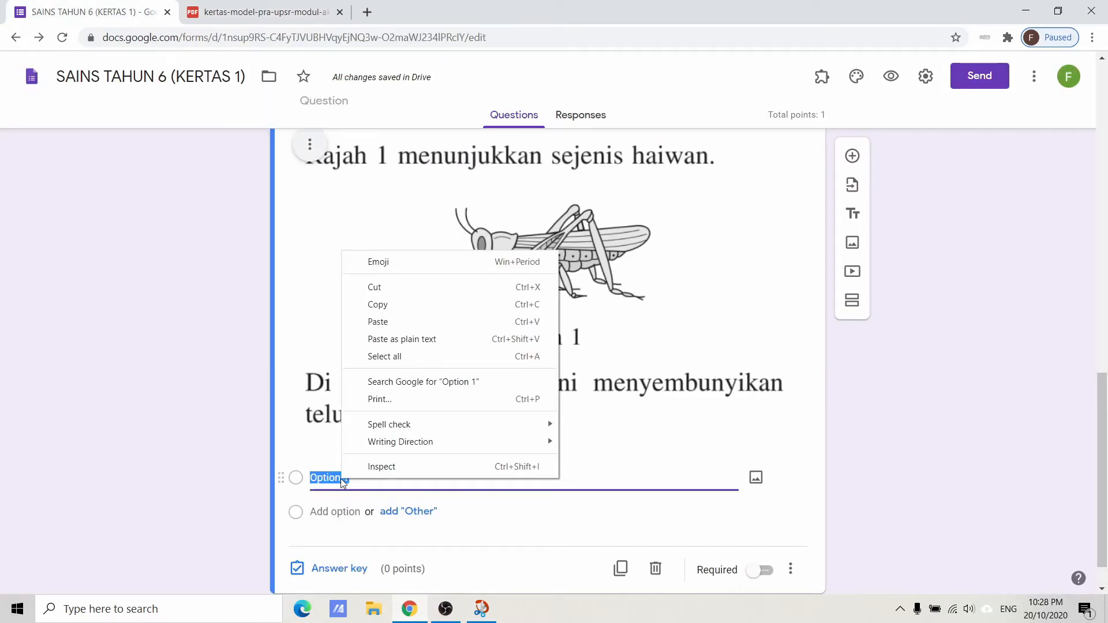
pyautogui.click(382, 327)
# Remove the leading letters from the "Di dalam tanah" and "Di bawah daun" options, and clear the third option's text.
pyautogui.click(323, 441)
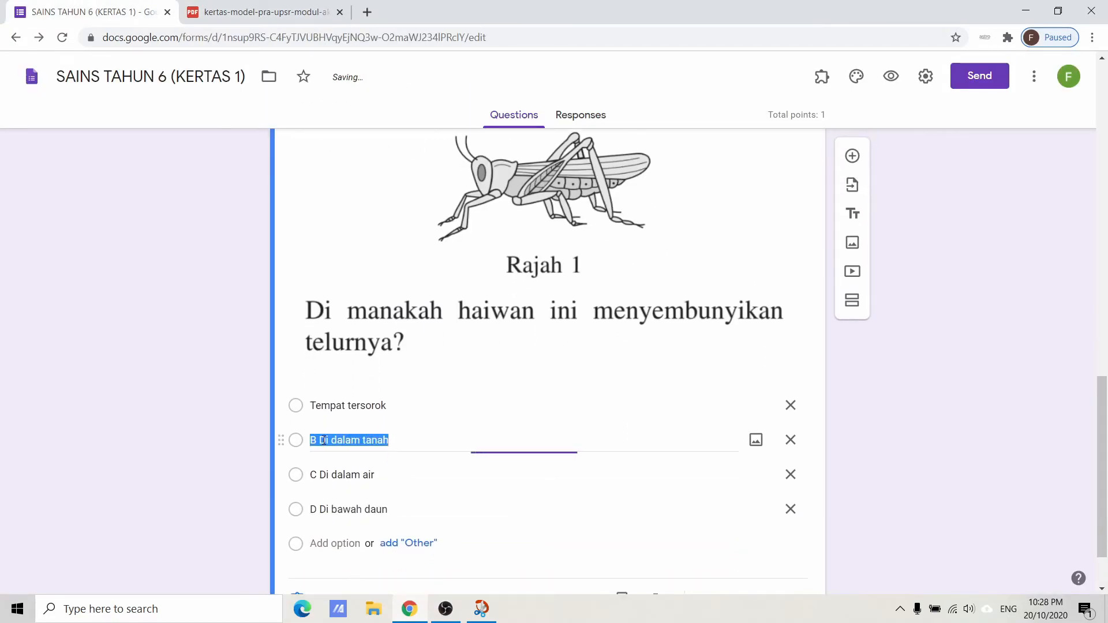
pyautogui.click(320, 440)
pyautogui.press('BackSpace')
pyautogui.press('BackSpace')
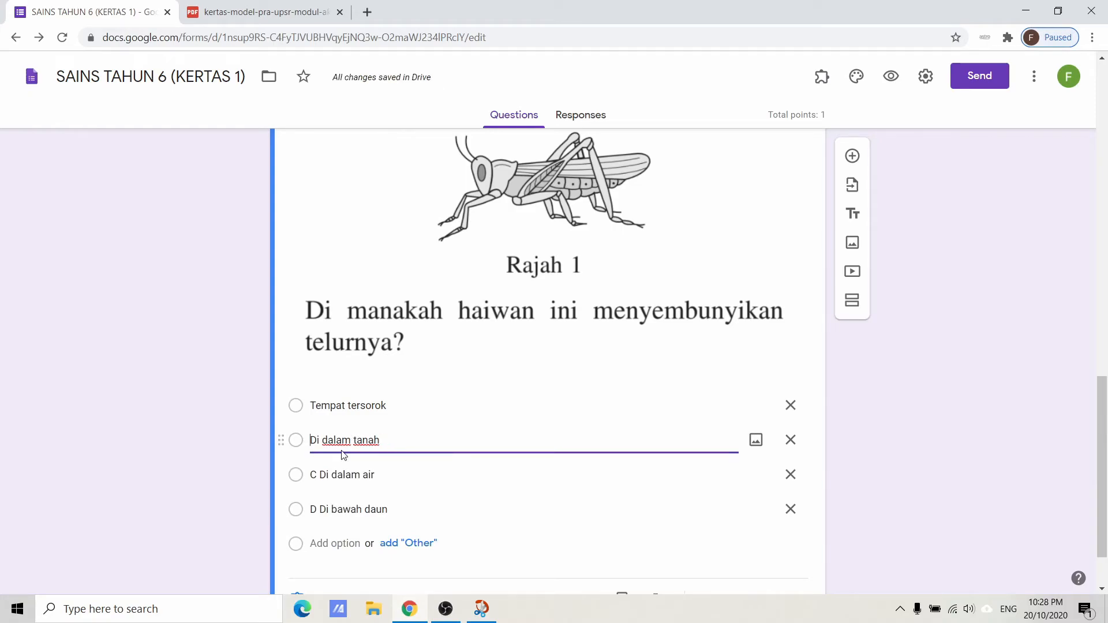
pyautogui.click(320, 475)
pyautogui.press('BackSpace')
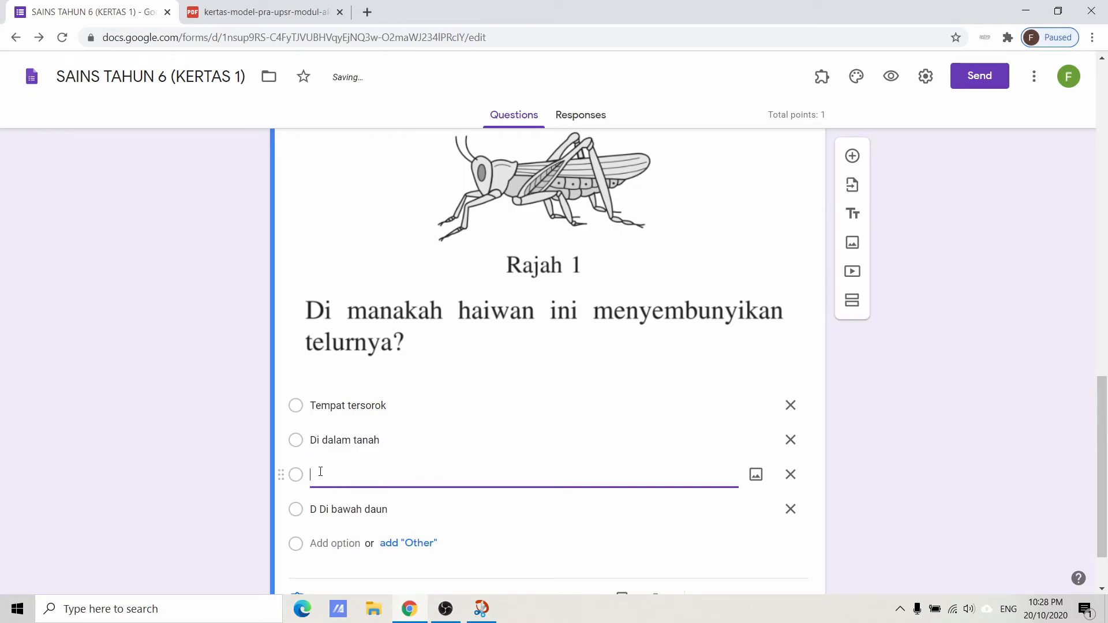
pyautogui.click(321, 509)
pyautogui.click(321, 508)
pyautogui.press('BackSpace')
pyautogui.press('BackSpace')
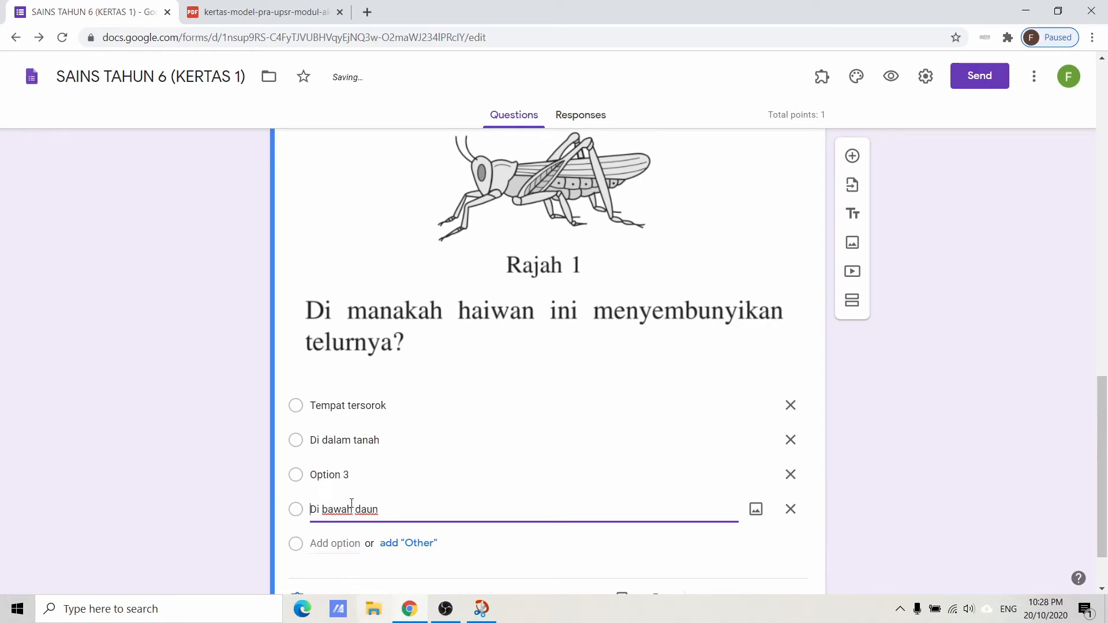
# Fill the third option with "Di dalam air" copied from choice C of question 3 in the PDF.
pyautogui.click(271, 12)
pyautogui.moveTo(253, 500); pyautogui.dragTo(128, 500)
pyautogui.rightClick(136, 501)
pyautogui.click(157, 517)
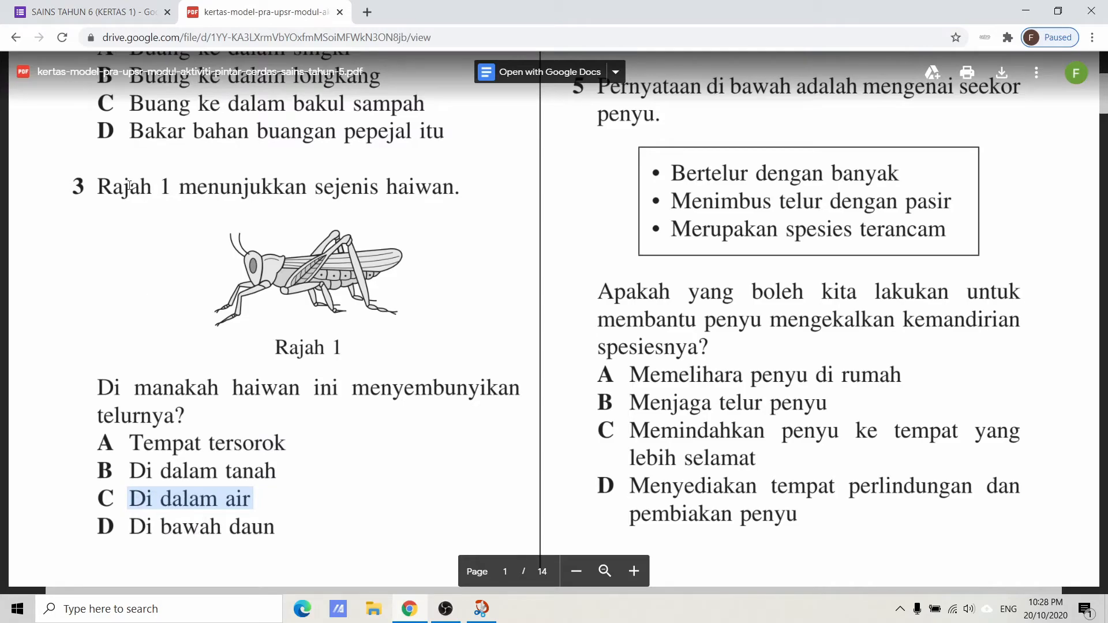
pyautogui.click(92, 11)
pyautogui.click(341, 474)
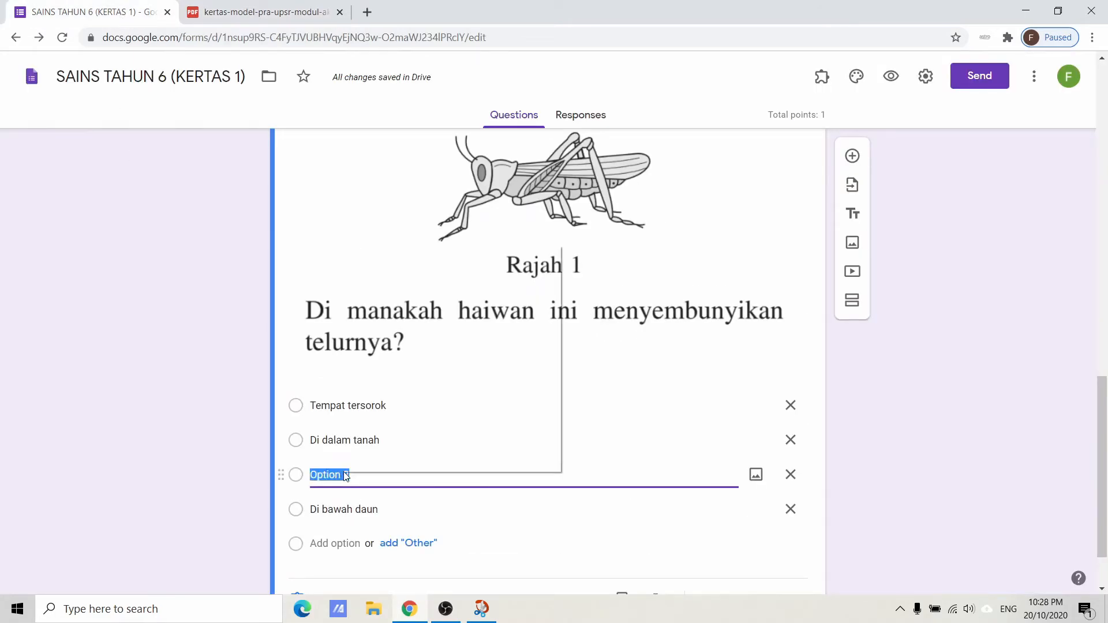
pyautogui.rightClick(345, 474)
pyautogui.click(394, 316)
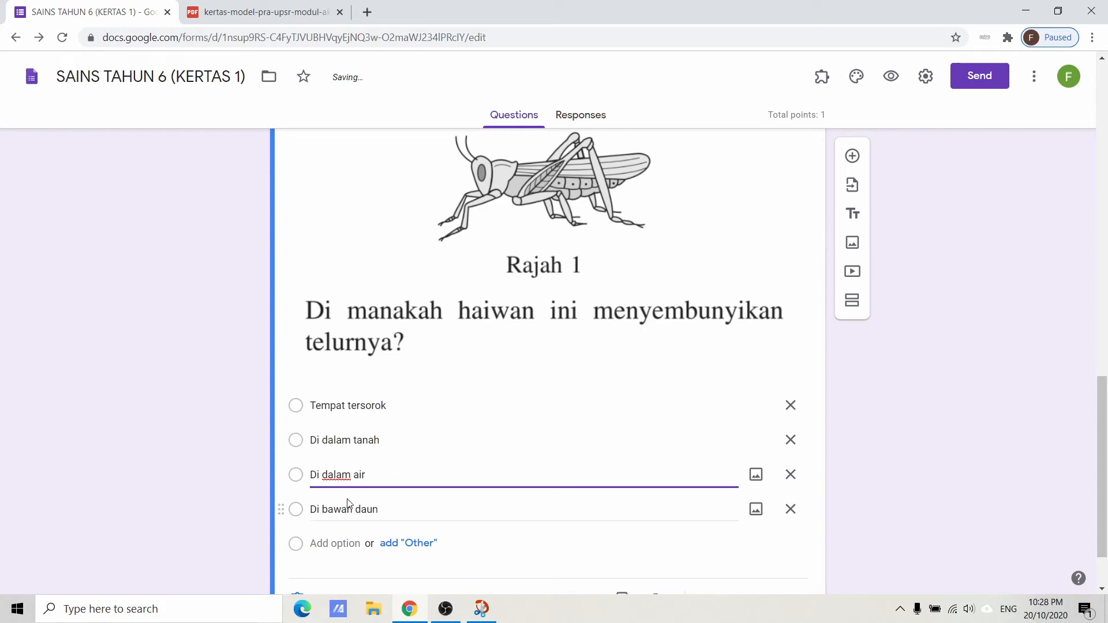
# Make the Rajah 1 image question required.
pyautogui.scroll(-1, 489, 507)
pyautogui.scroll(1, 577, 537)
pyautogui.scroll(-1, 692, 565)
pyautogui.click(760, 526)
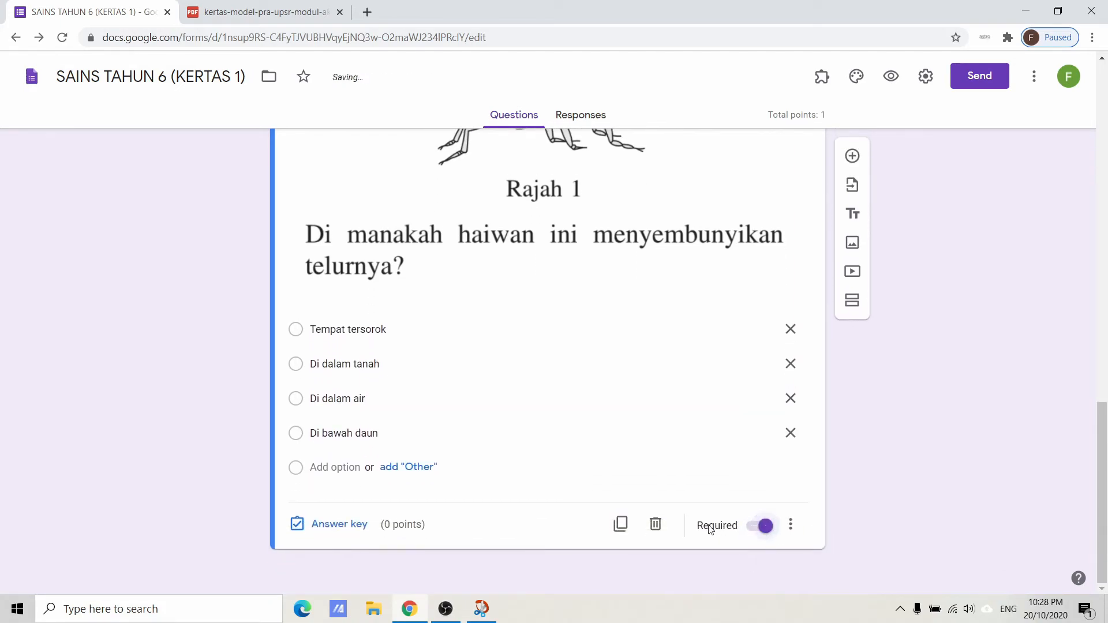
# In the image question's answer key, set 1 point and mark "Di dalam tanah" as the correct answer.
pyautogui.scroll(1, 595, 545)
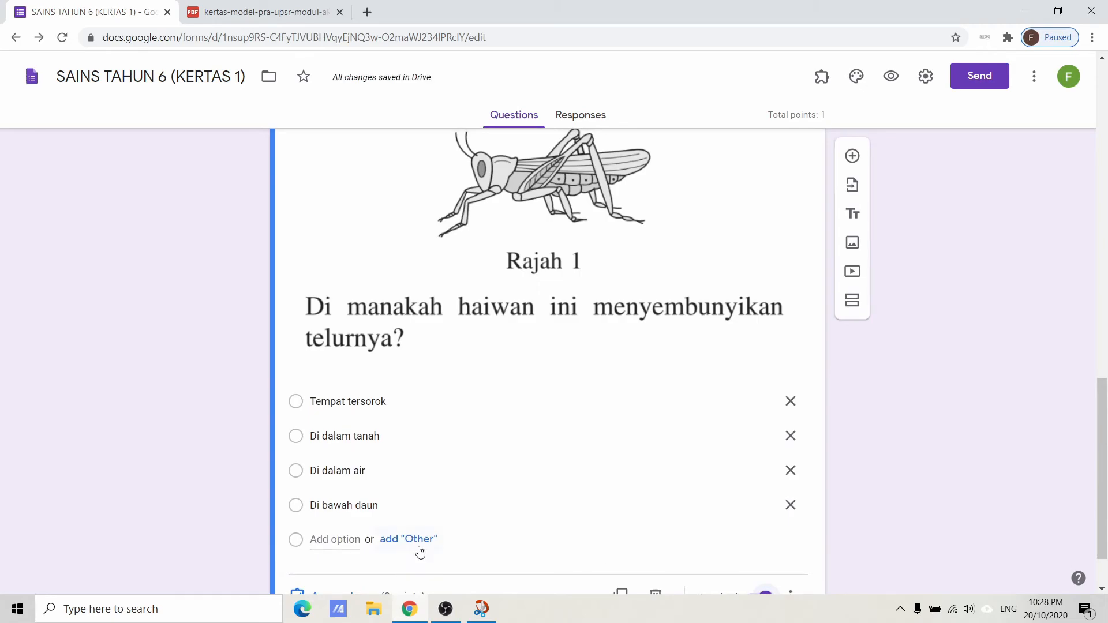
pyautogui.scroll(-2, 420, 551)
pyautogui.click(342, 526)
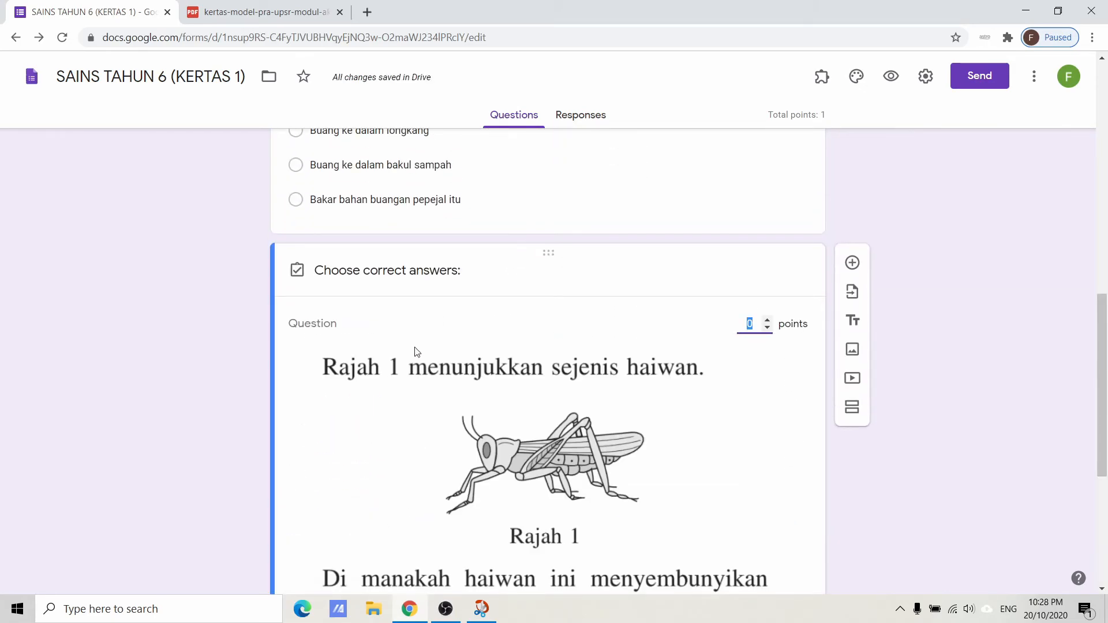
pyautogui.scroll(-2, 427, 380)
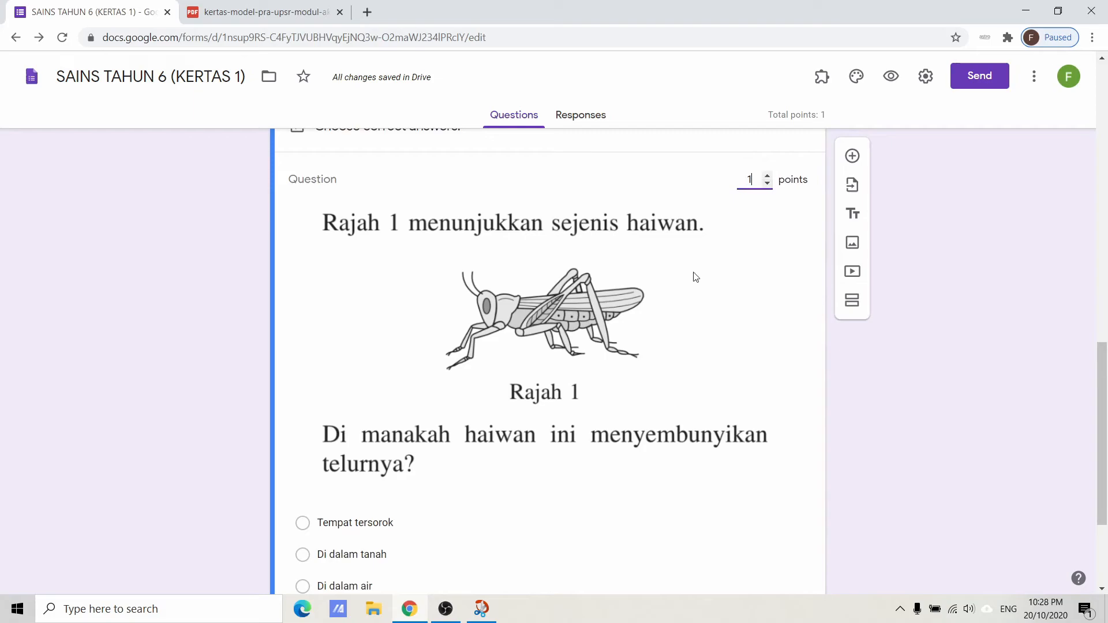
pyautogui.scroll(-1, 520, 404)
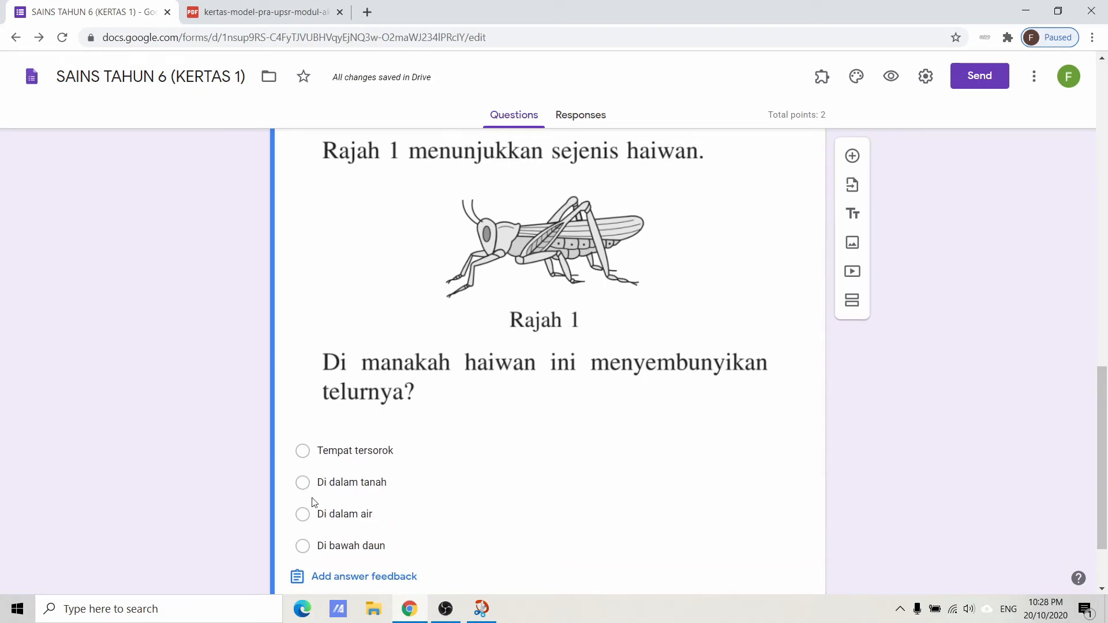
pyautogui.click(305, 491)
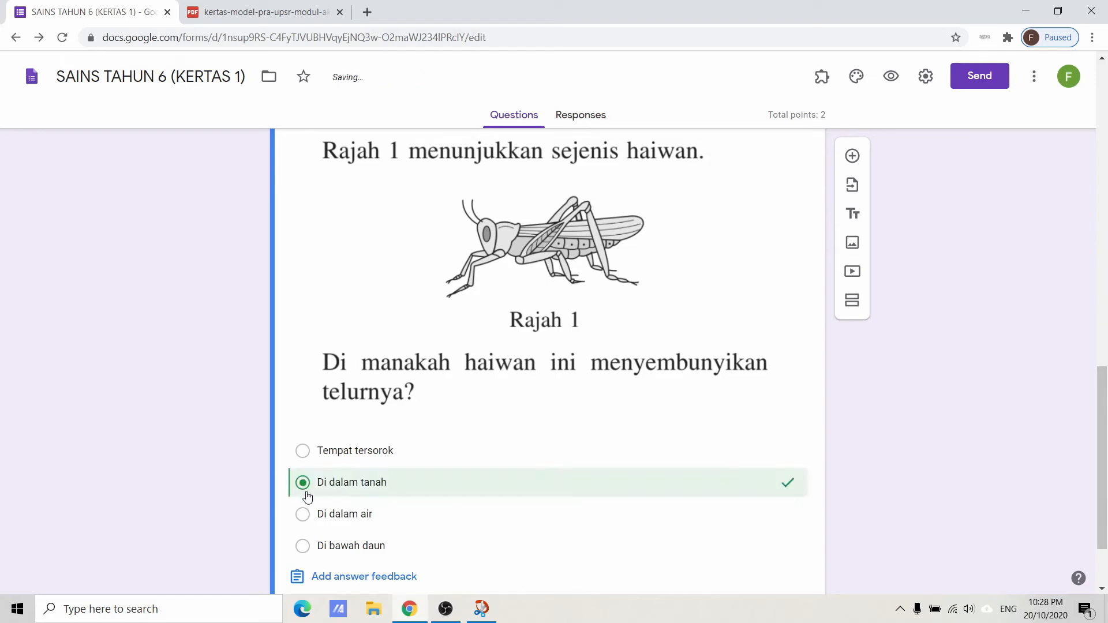
# Finish editing the answer key of the Rajah 1 image question and return to the question view.
pyautogui.scroll(-1, 548, 512)
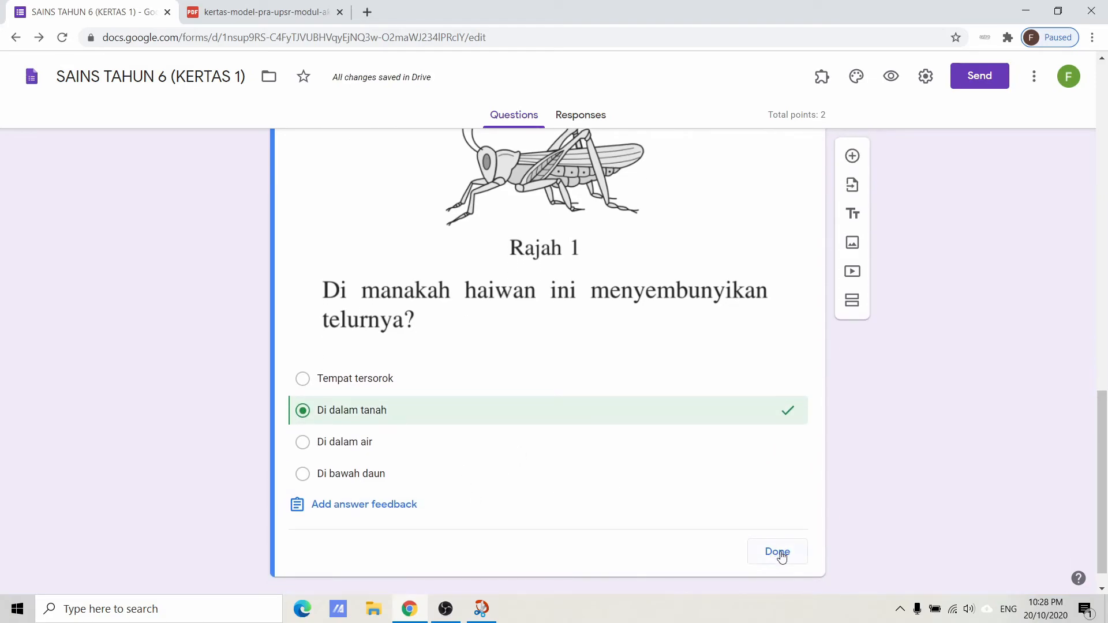
pyautogui.scroll(-1, 730, 445)
pyautogui.click(775, 526)
# Preview the form, filling in a sample full name and the class "6 Diamond", and continue to the question section.
pyautogui.scroll(15, 899, 486)
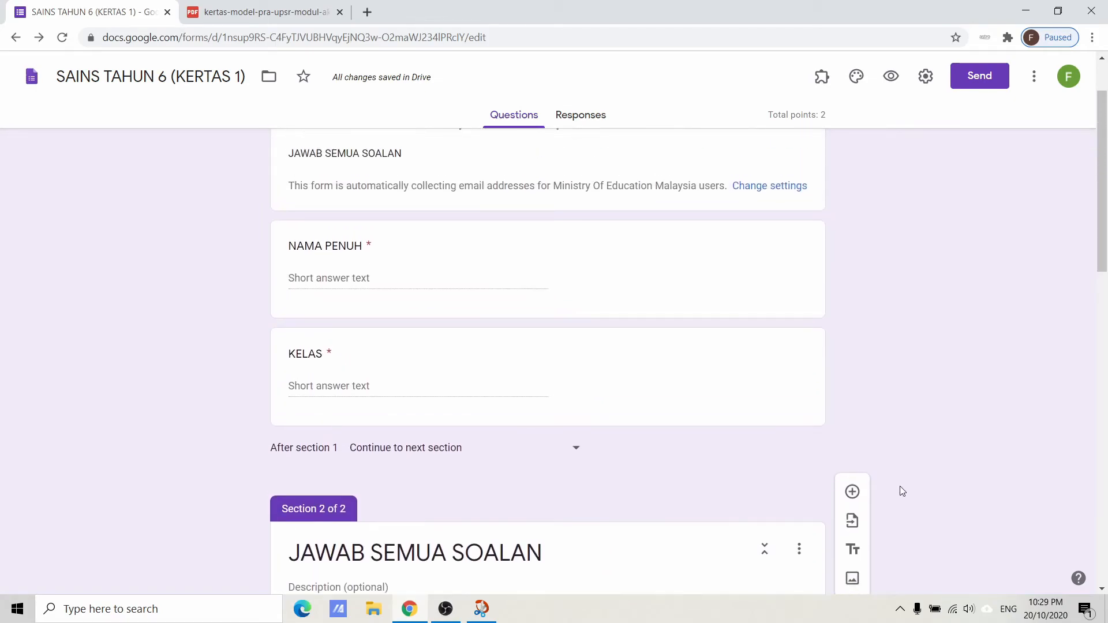
pyautogui.scroll(1, 899, 486)
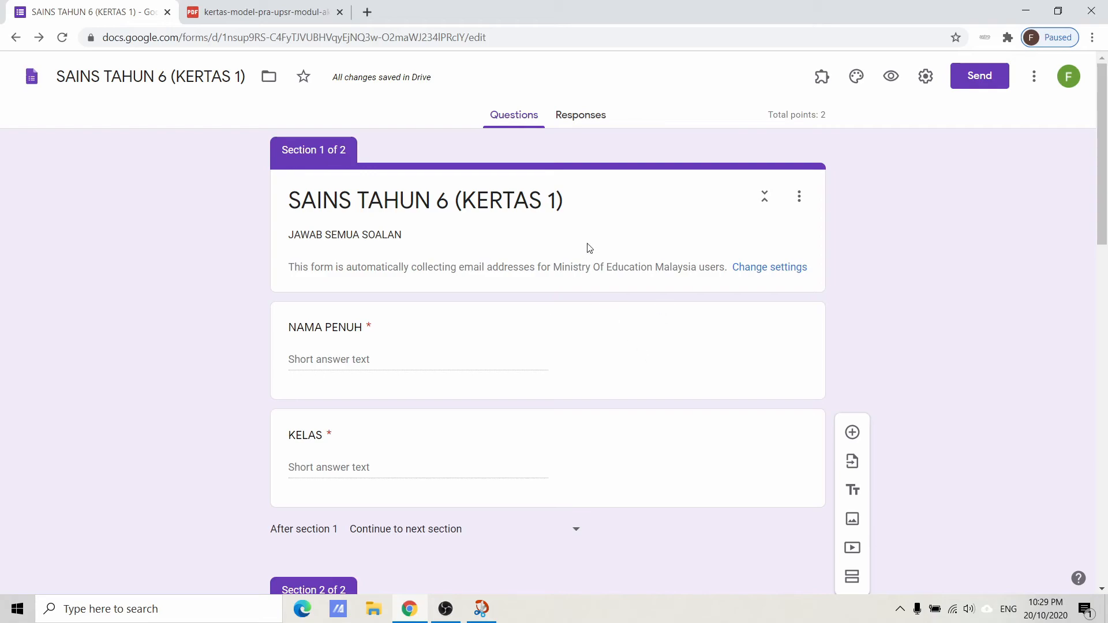
pyautogui.click(892, 78)
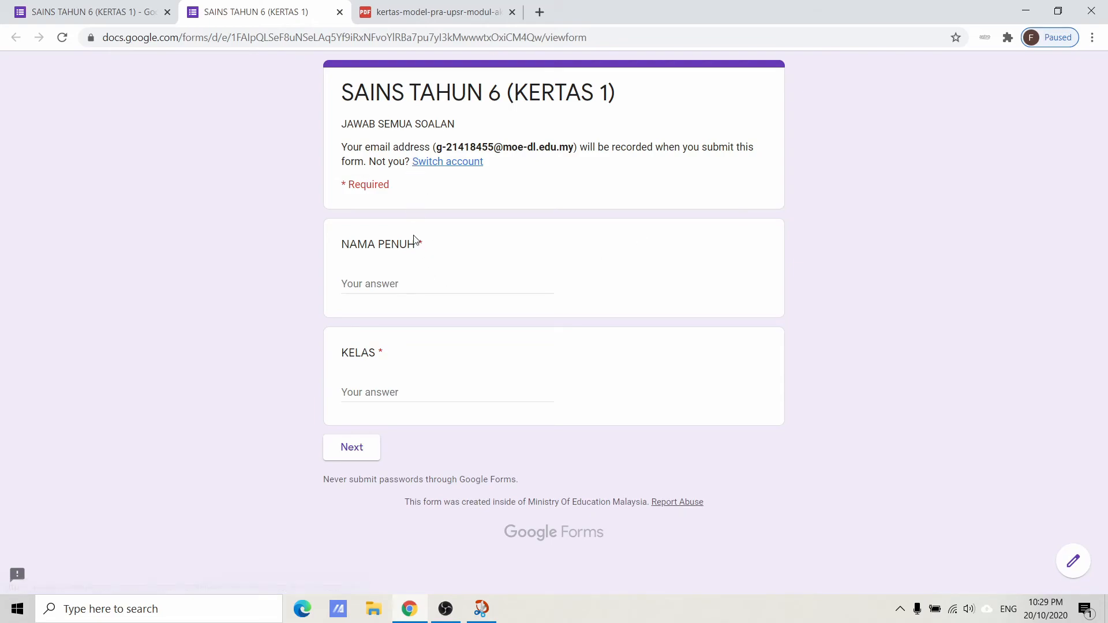
pyautogui.click(389, 285)
pyautogui.write('farhan')
pyautogui.click(418, 393)
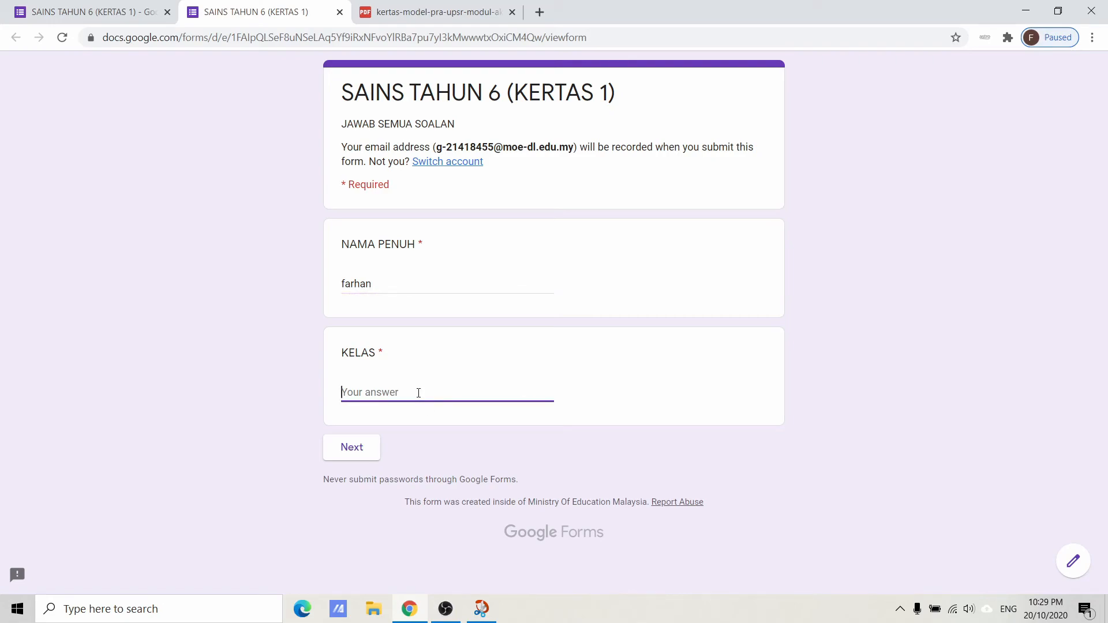
pyautogui.write('6 di')
pyautogui.press('BackSpace')
pyautogui.press('BackSpace')
pyautogui.write('Diamond')
pyautogui.click(371, 447)
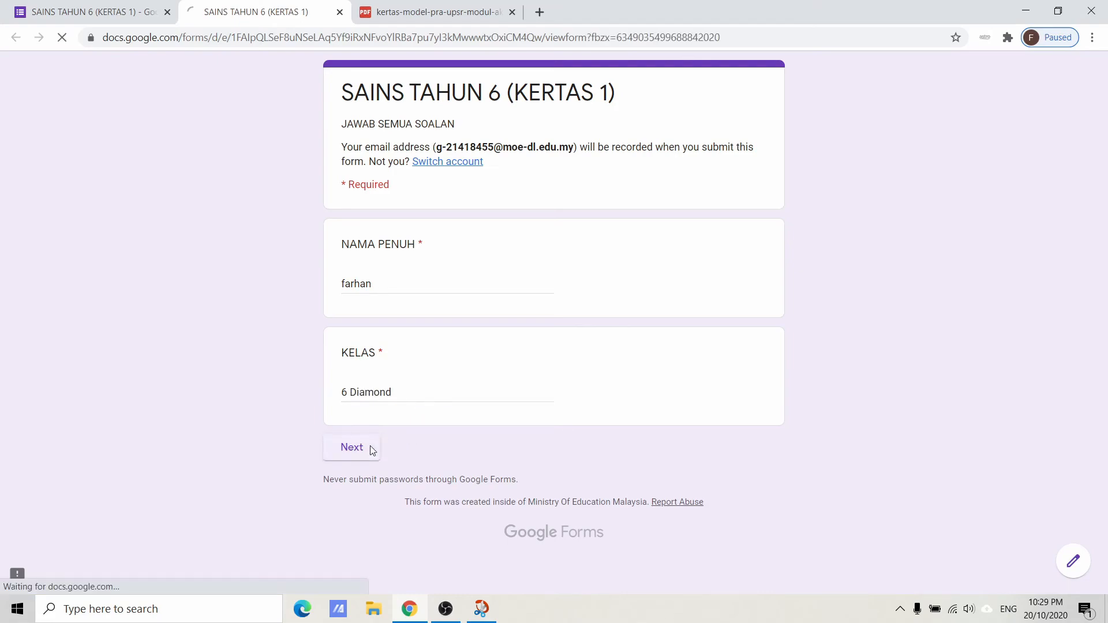
# Review both multiple-choice questions in the preview's second section, and close the preview.
pyautogui.scroll(-4, 511, 338)
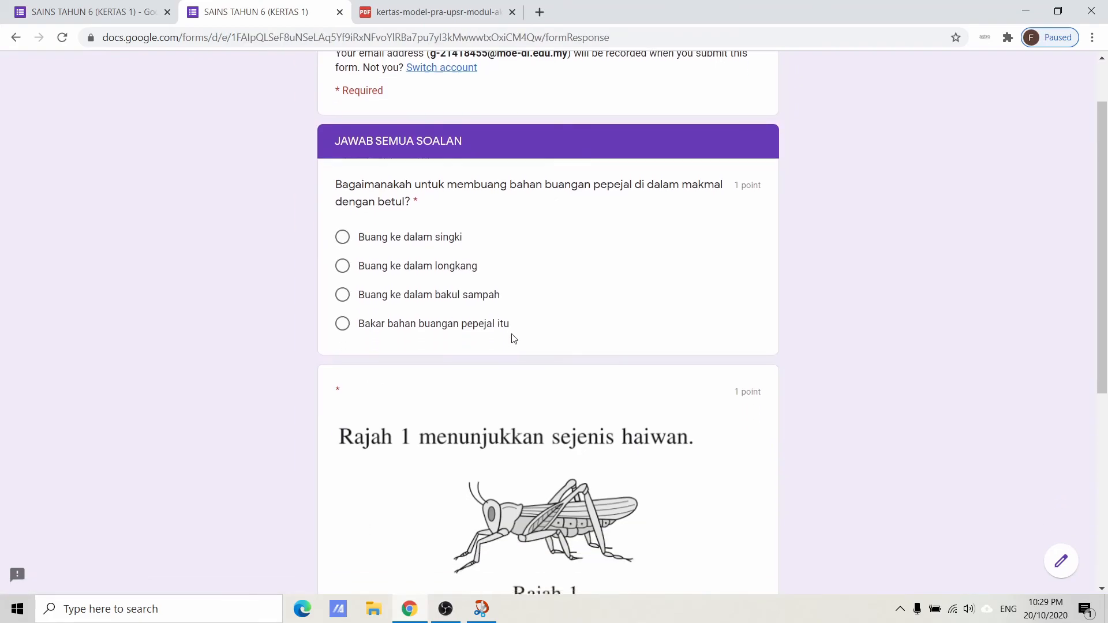
pyautogui.scroll(-4, 511, 338)
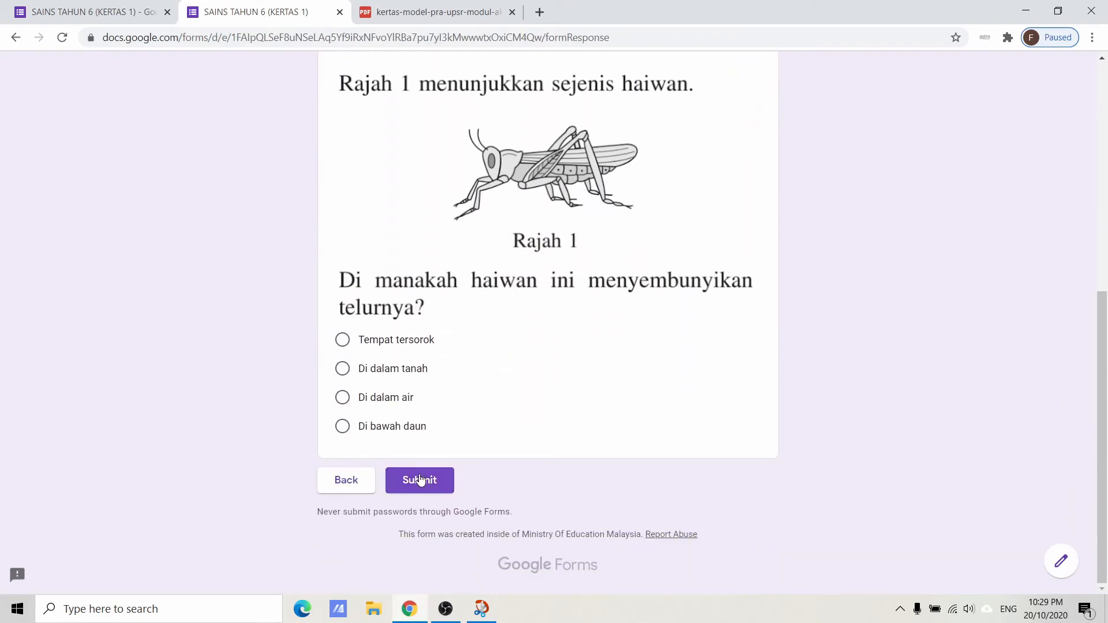
pyautogui.scroll(8, 441, 338)
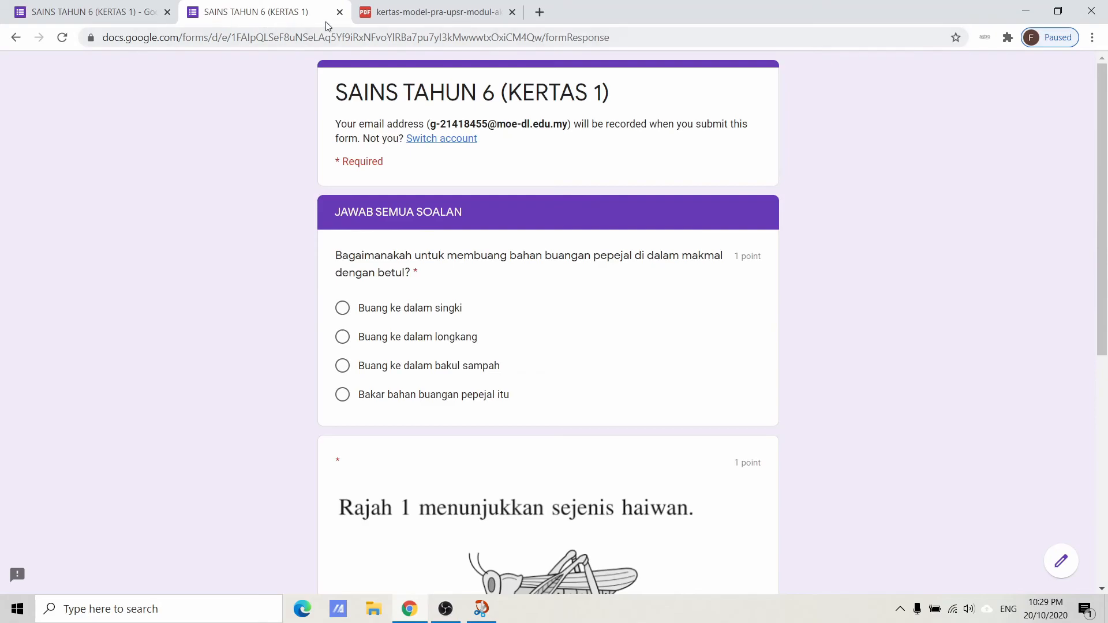
pyautogui.click(339, 11)
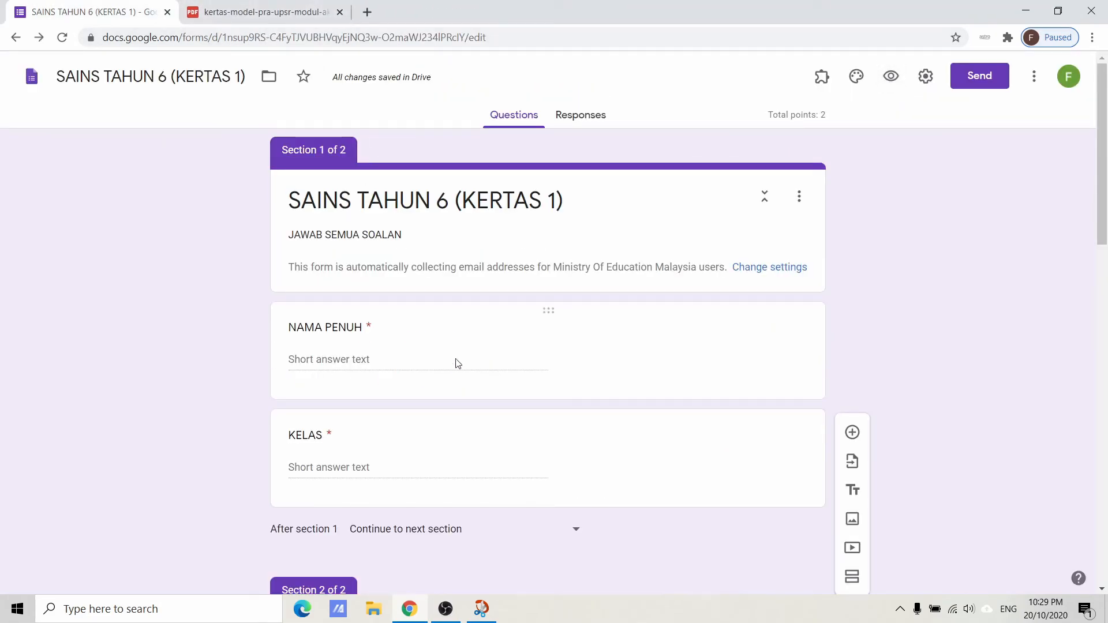
# Change the KELAS question from a short answer to a dropdown.
pyautogui.click(350, 470)
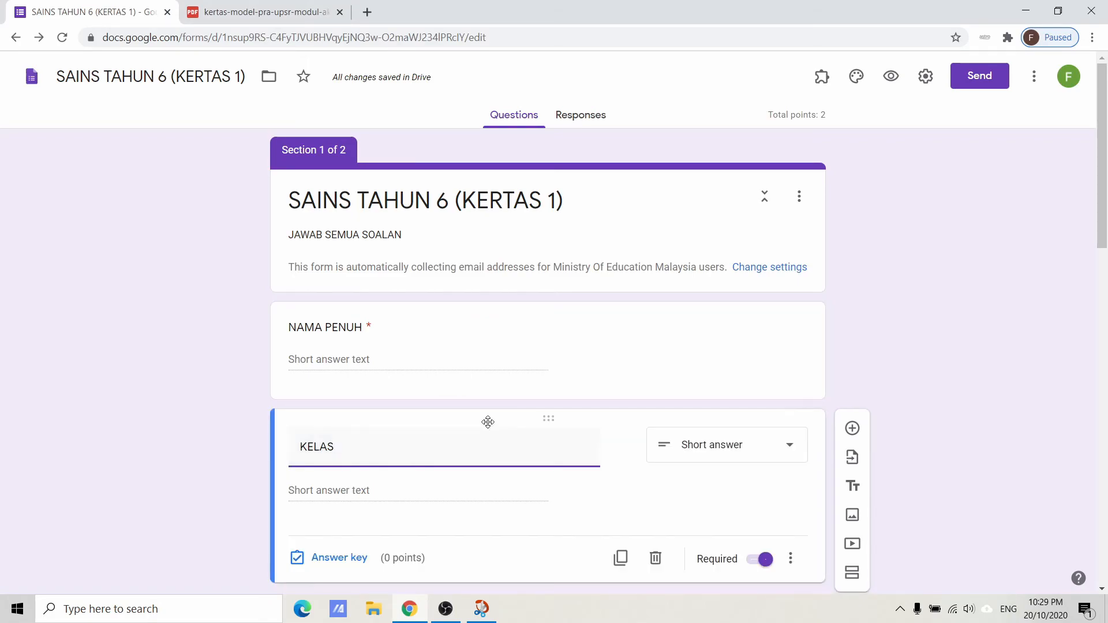
pyautogui.scroll(-1, 488, 422)
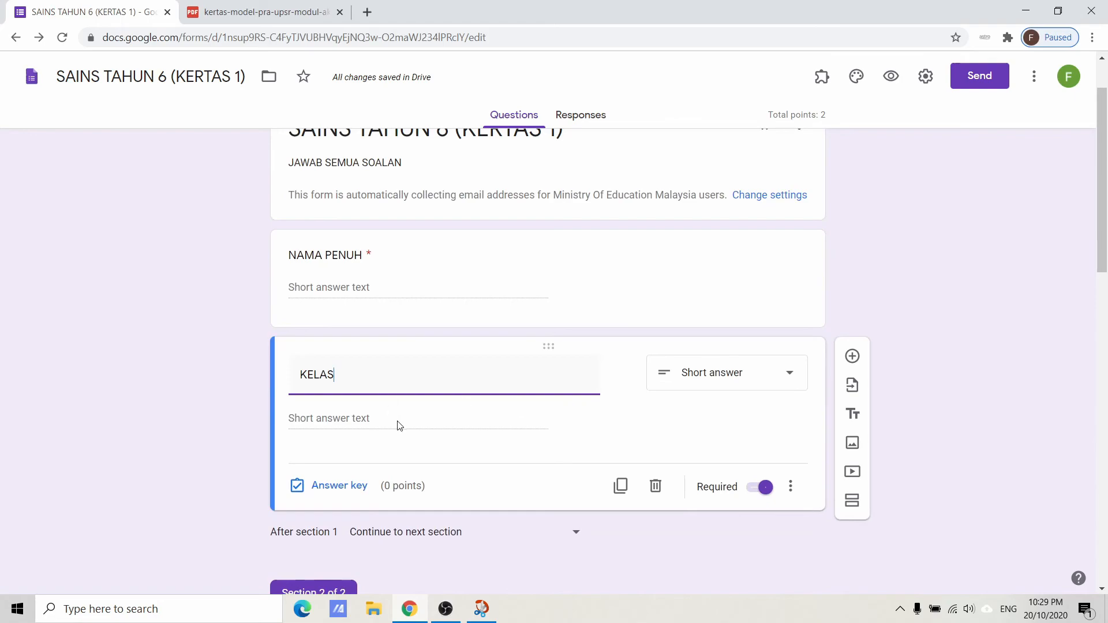
pyautogui.click(359, 421)
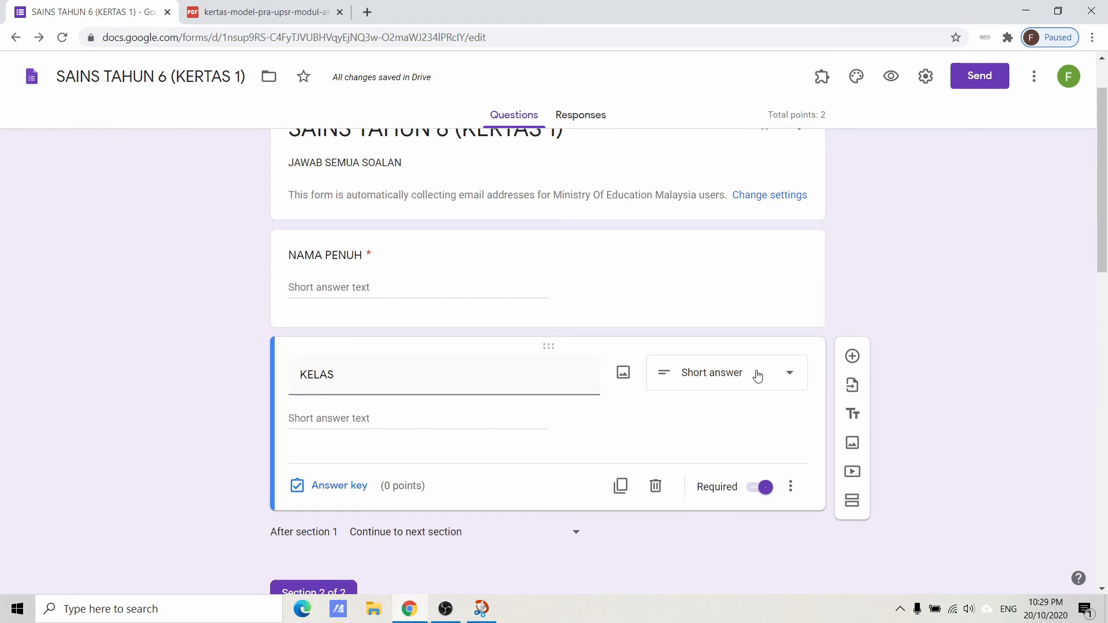
pyautogui.click(756, 376)
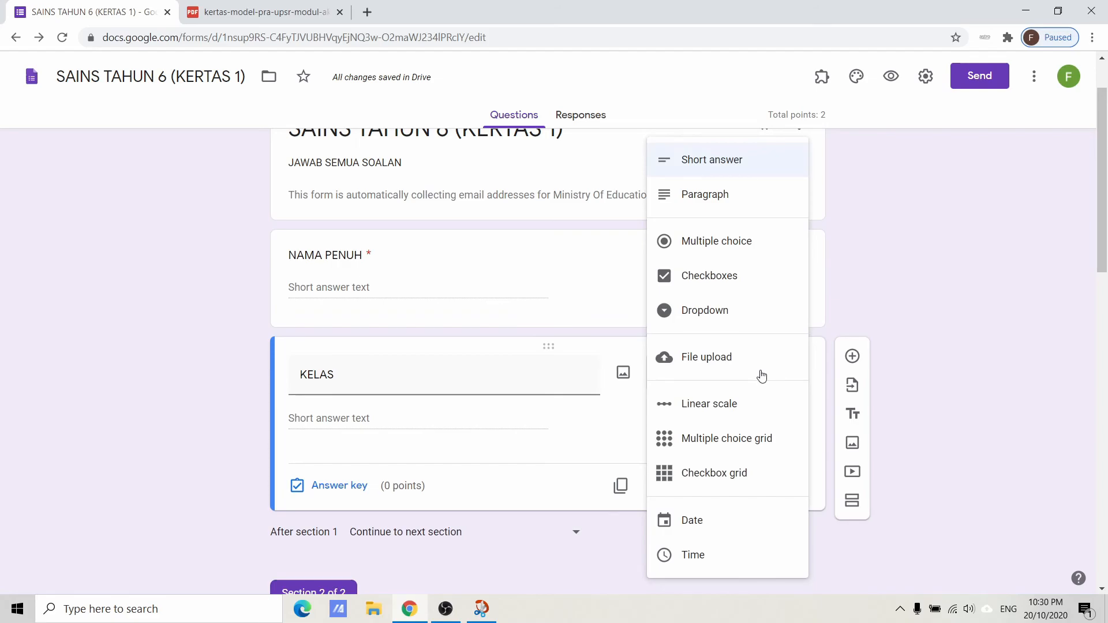
pyautogui.click(724, 306)
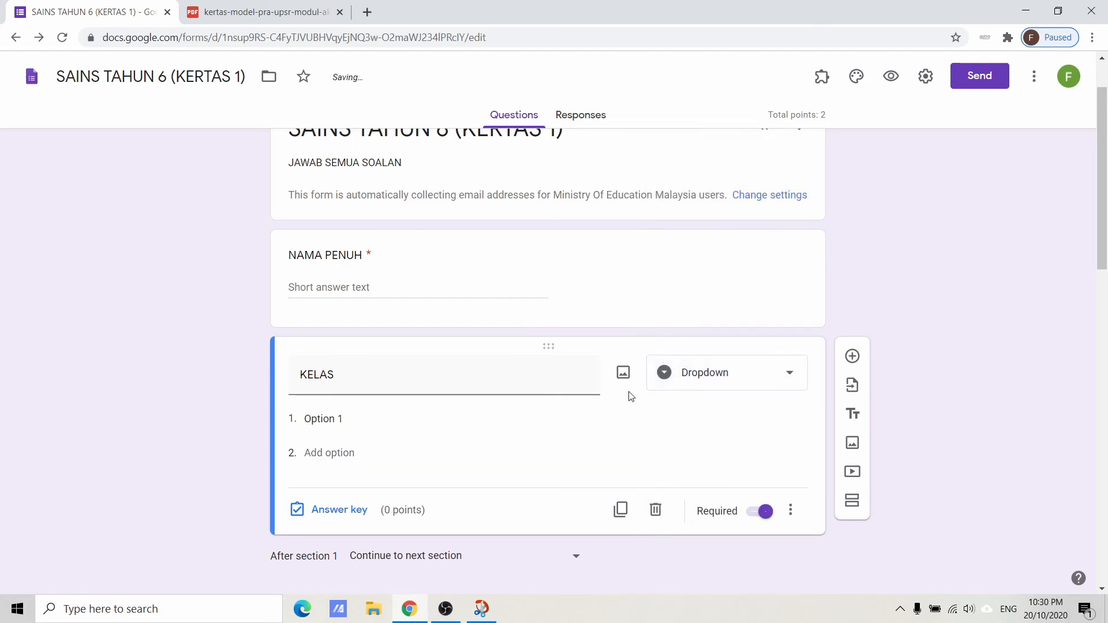
# Enter "6 Diamond" and "6 Crystal" as the dropdown options of the KELAS question.
pyautogui.click(355, 421)
pyautogui.write('6 Diamond')
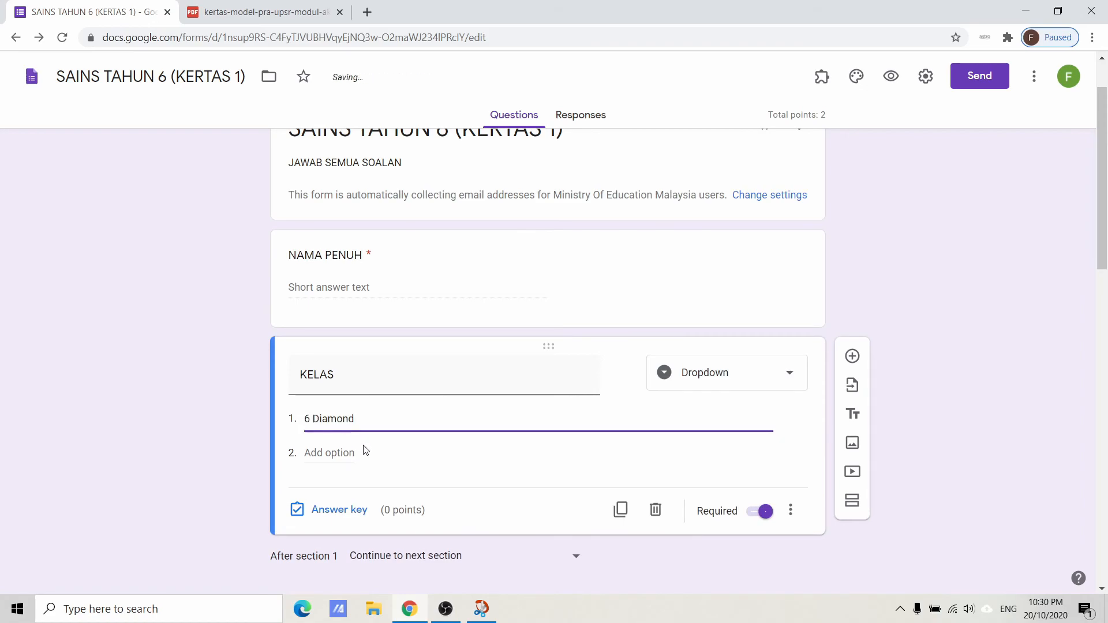
pyautogui.click(328, 454)
pyautogui.write('6 ')
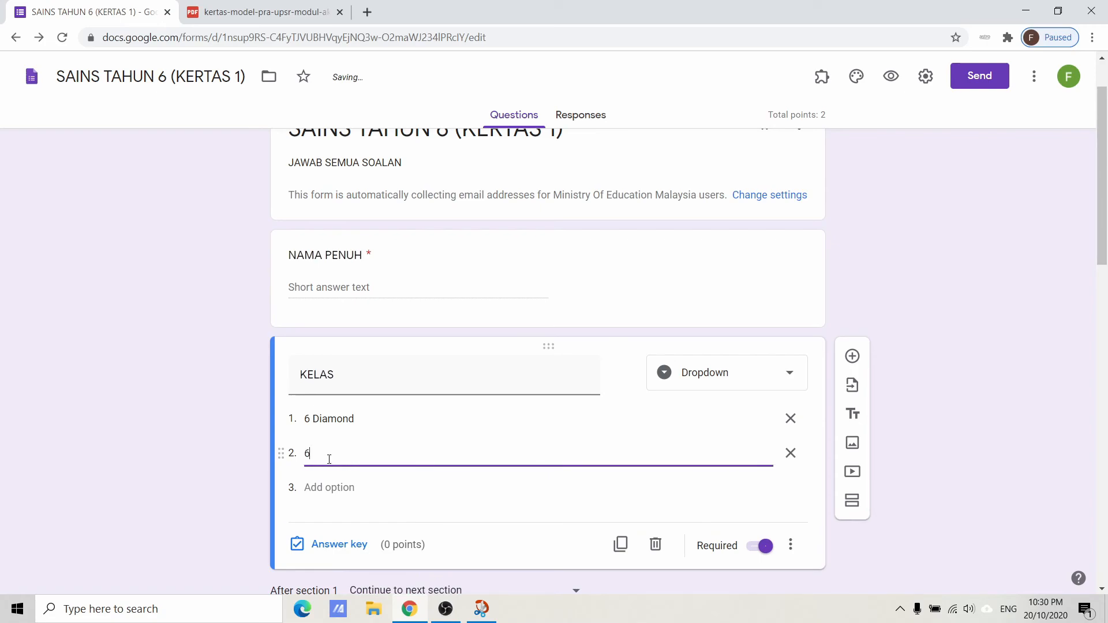
pyautogui.write('Crystal')
# Preview the form to check the class choices in the KELAS dropdown, and close the preview.
pyautogui.click(891, 76)
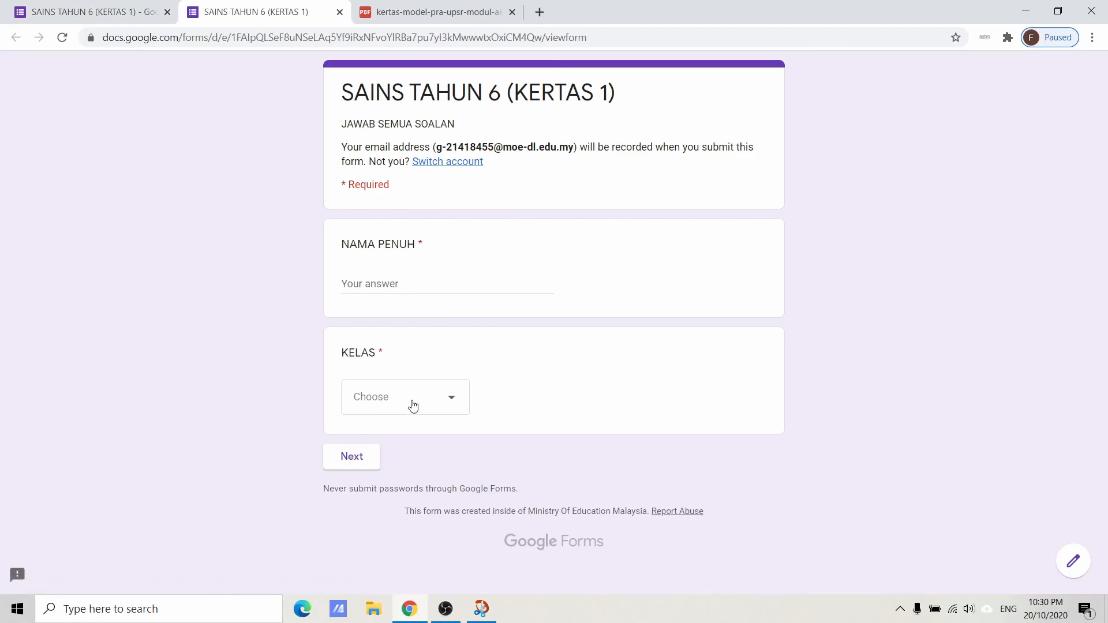
pyautogui.click(419, 402)
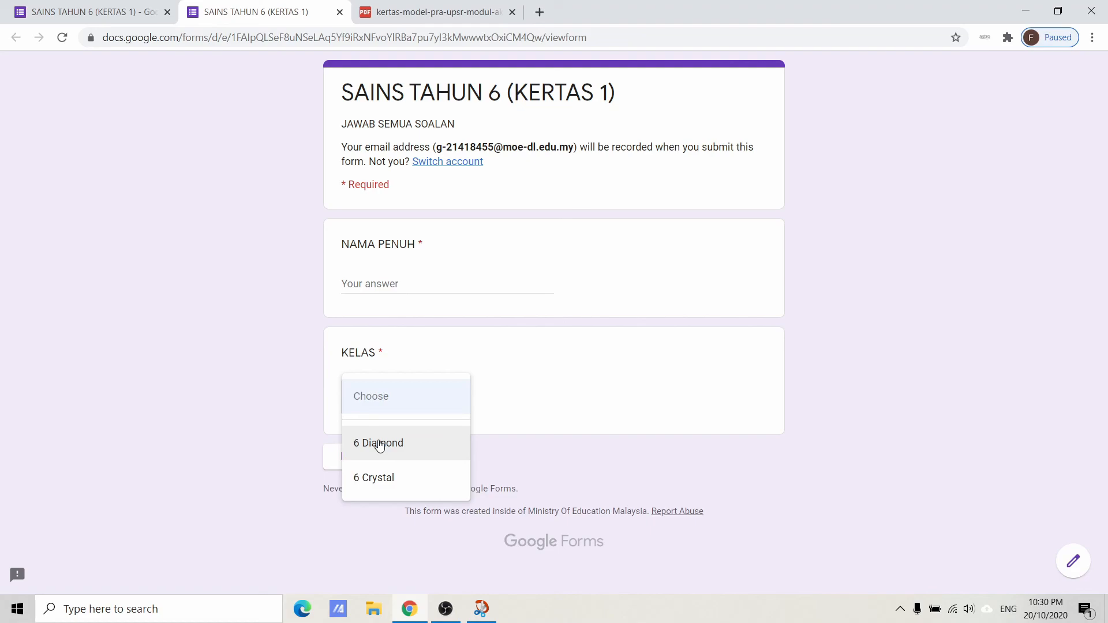
pyautogui.click(658, 452)
pyautogui.click(339, 11)
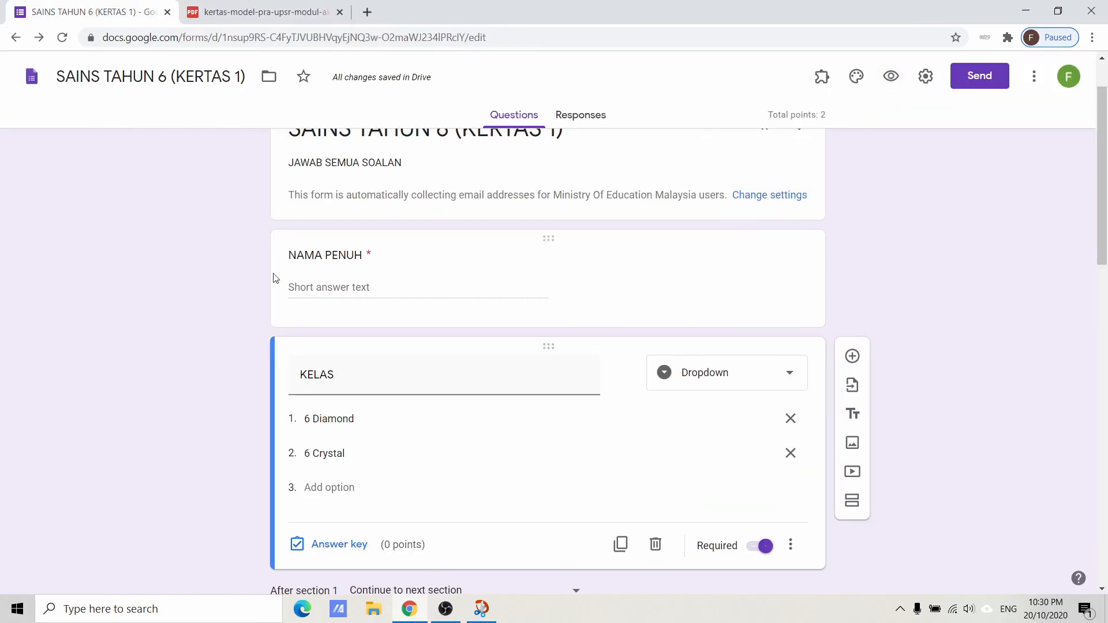
# Go to the end of the form and switch to Snip & Sketch showing the Rajah 1 snip.
pyautogui.scroll(-15, 154, 369)
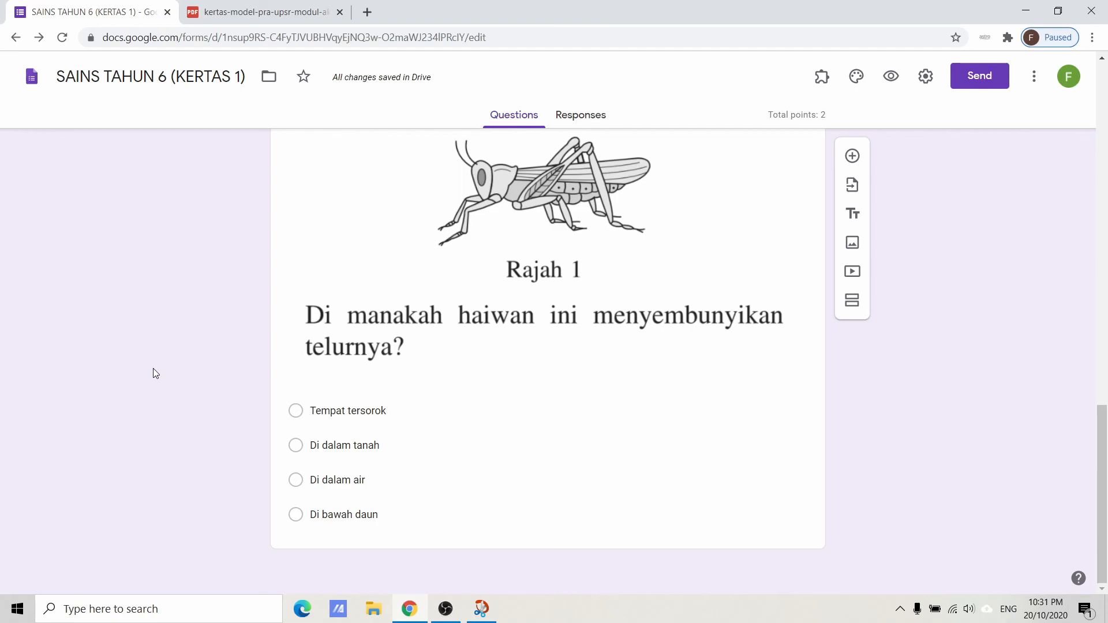
pyautogui.click(480, 607)
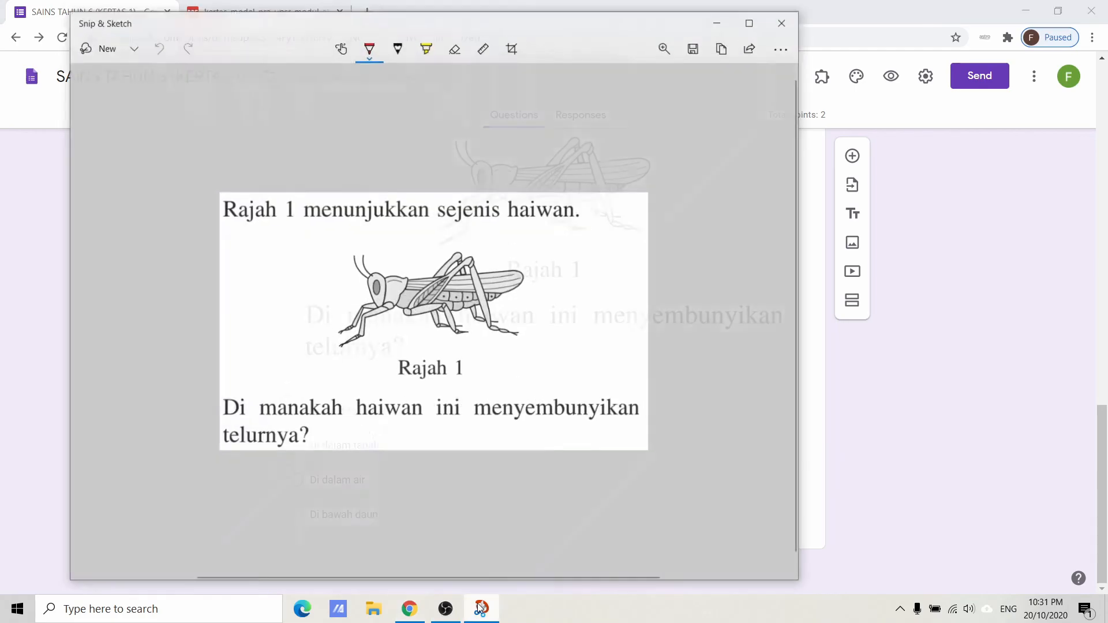